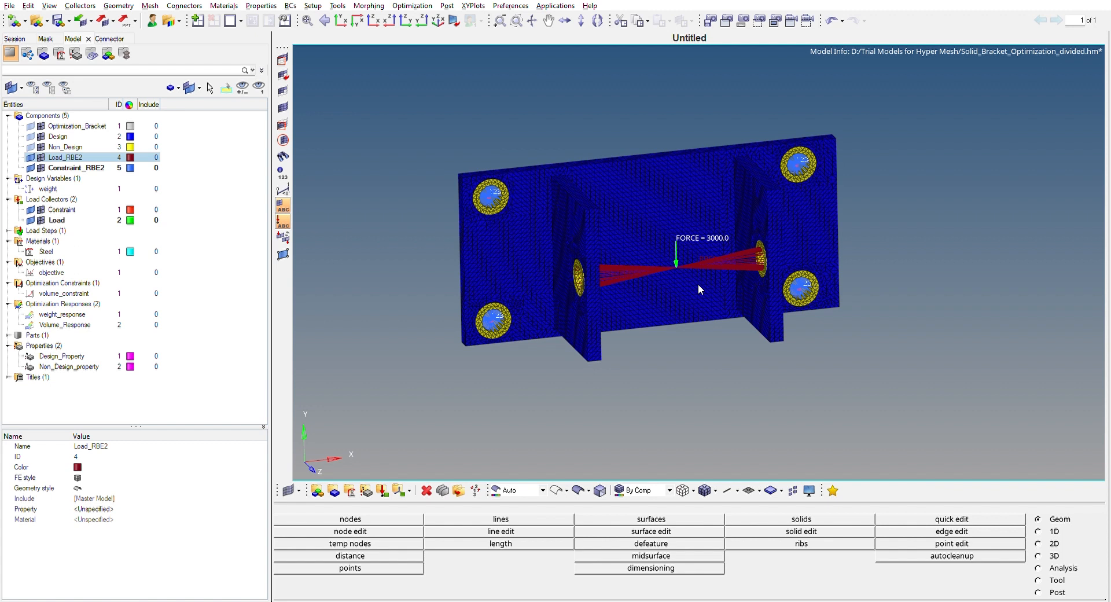
- Fit the bracket model in view and review the solid edit options for trimming solids with lines
scroll(704, 328, "down", 2)
scroll(704, 327, "up", 4)
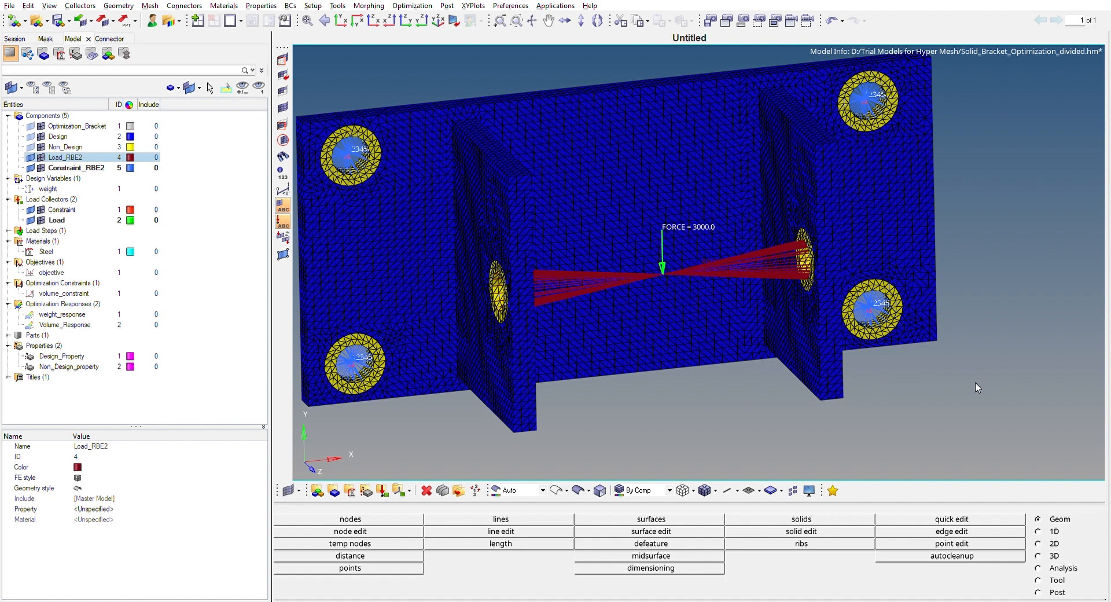
key("f")
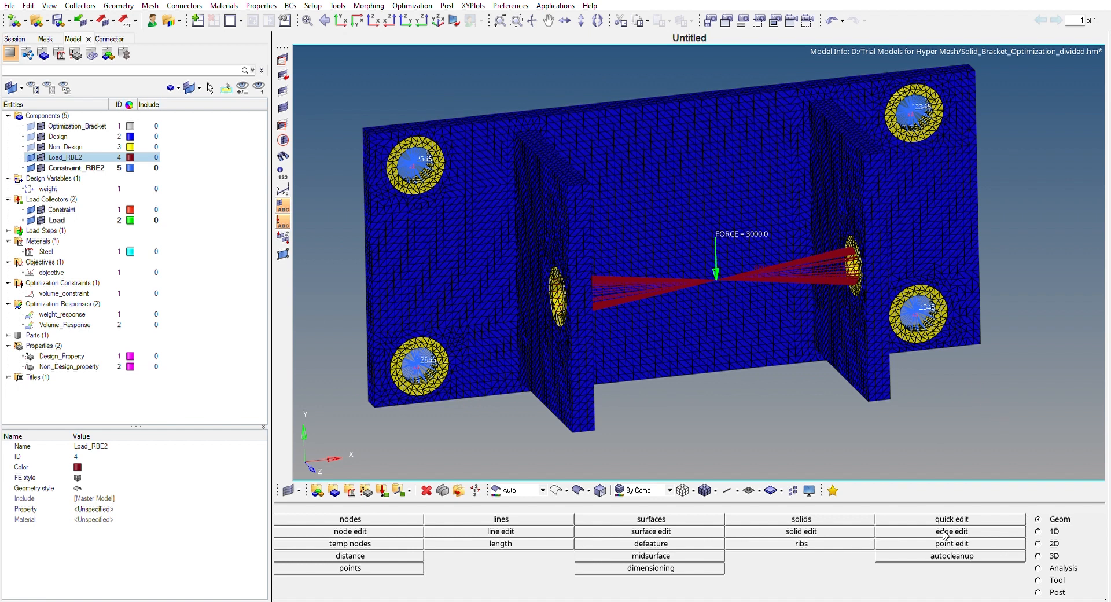
left_click(829, 529)
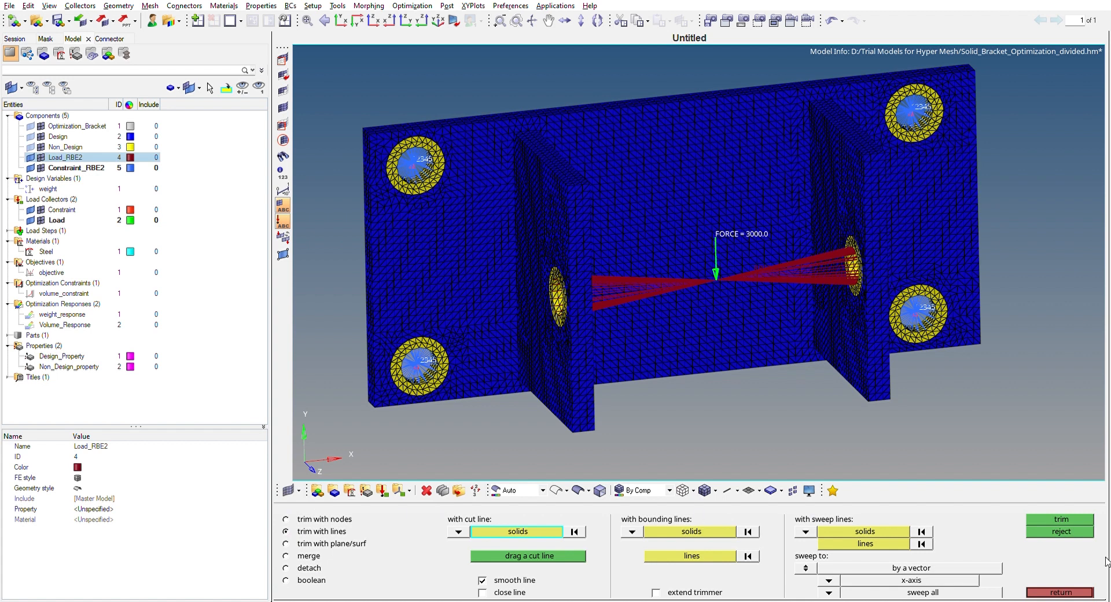
left_click(1069, 591)
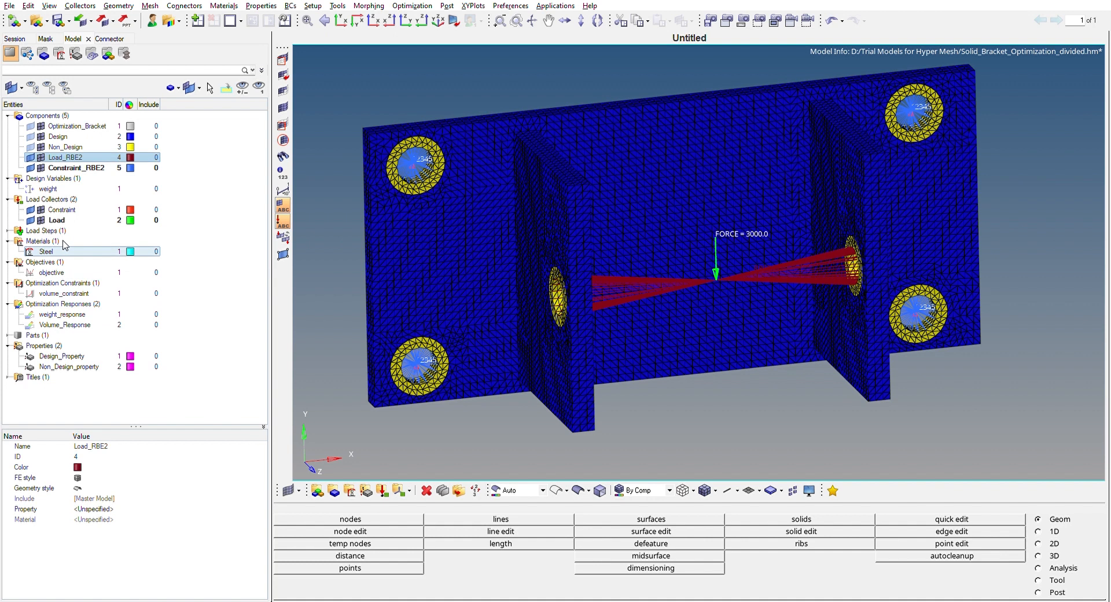
- Inspect the Steel material and the Design_Property and Non_Design_property definitions
left_click(60, 251)
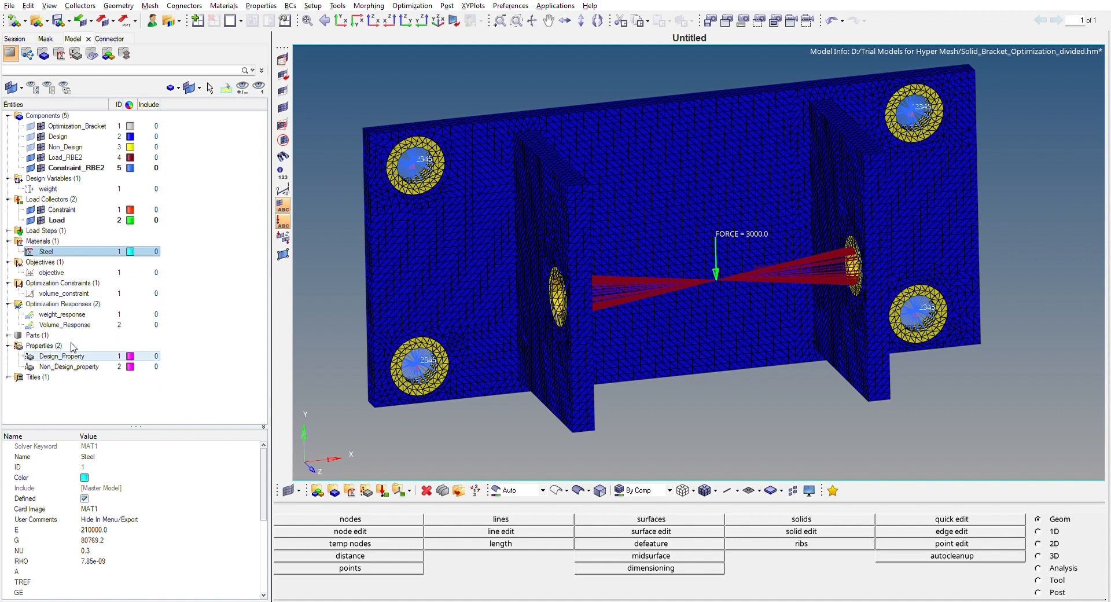
left_click(83, 356)
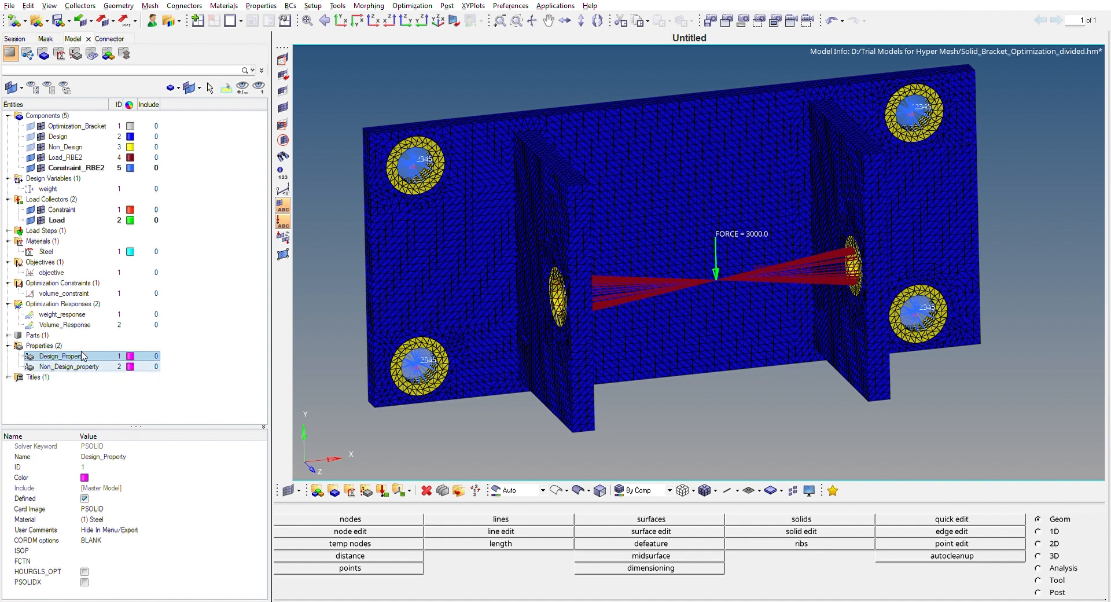
double_click(83, 362)
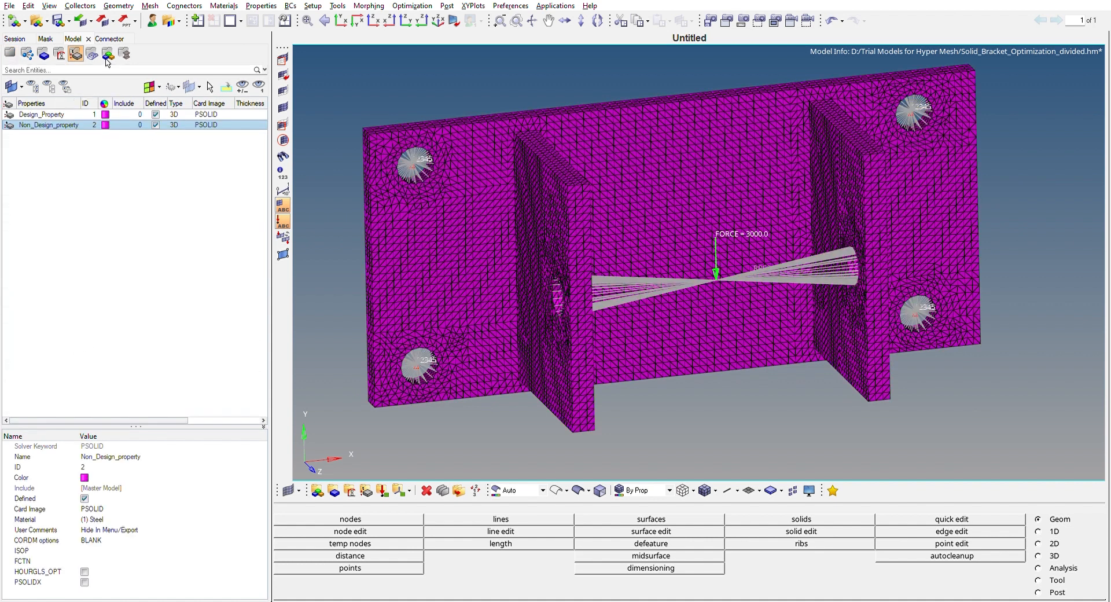
left_click(10, 53)
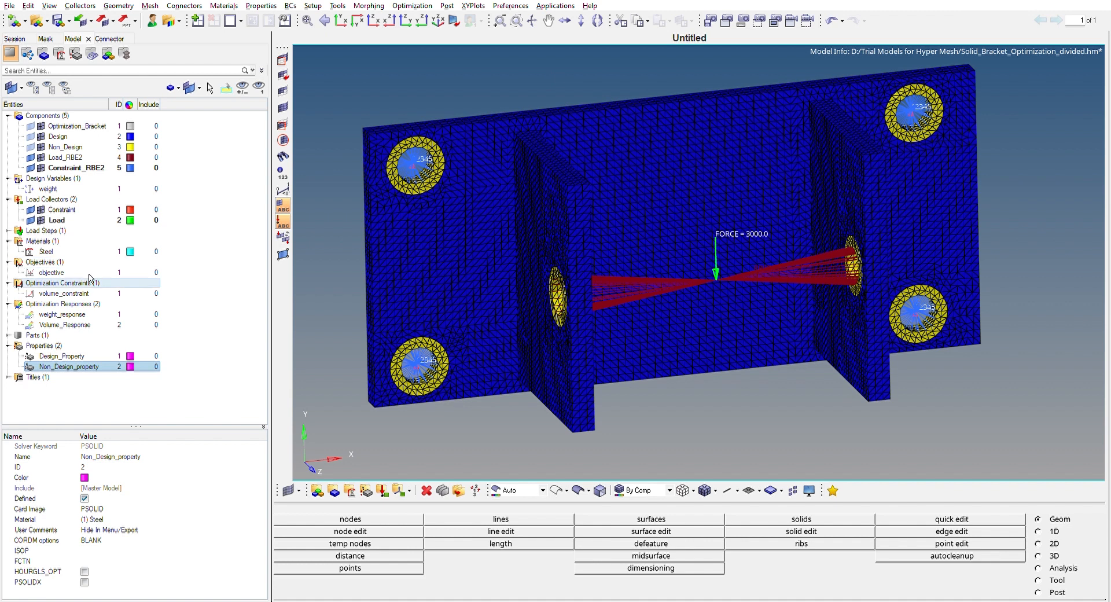
- Check the property assignments of the Design and Non_Design components and the Static_Analysis load step definition
left_click(81, 136)
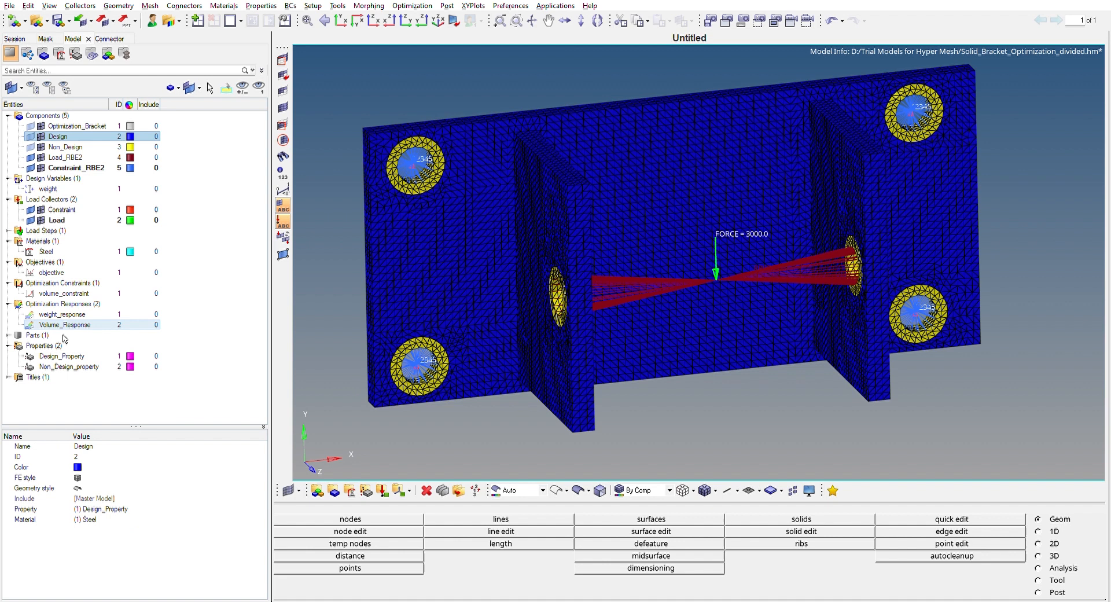
left_click(66, 147)
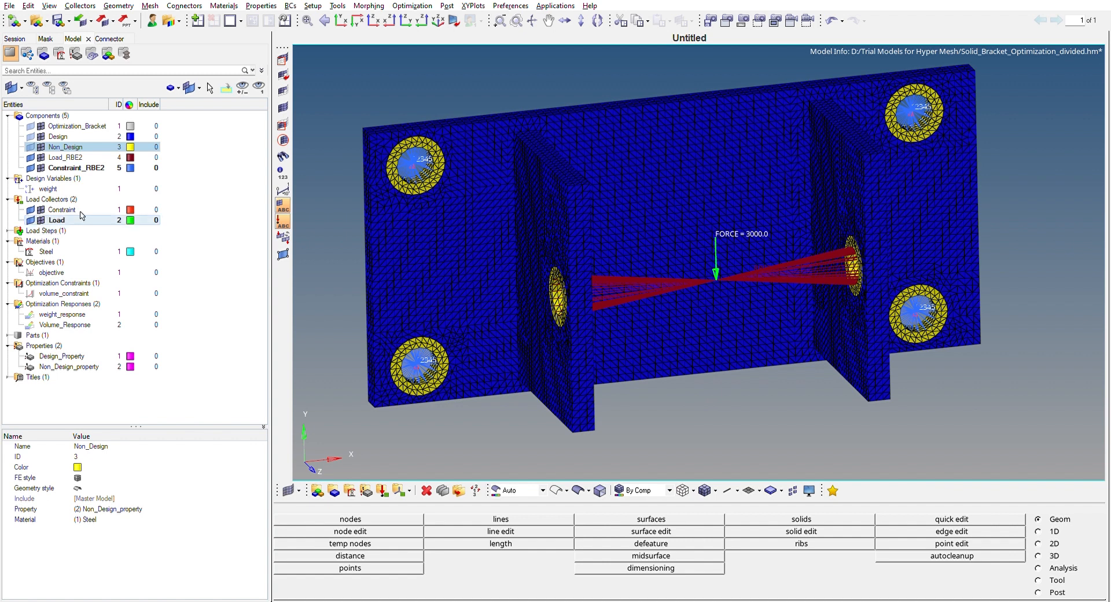
left_click(9, 229)
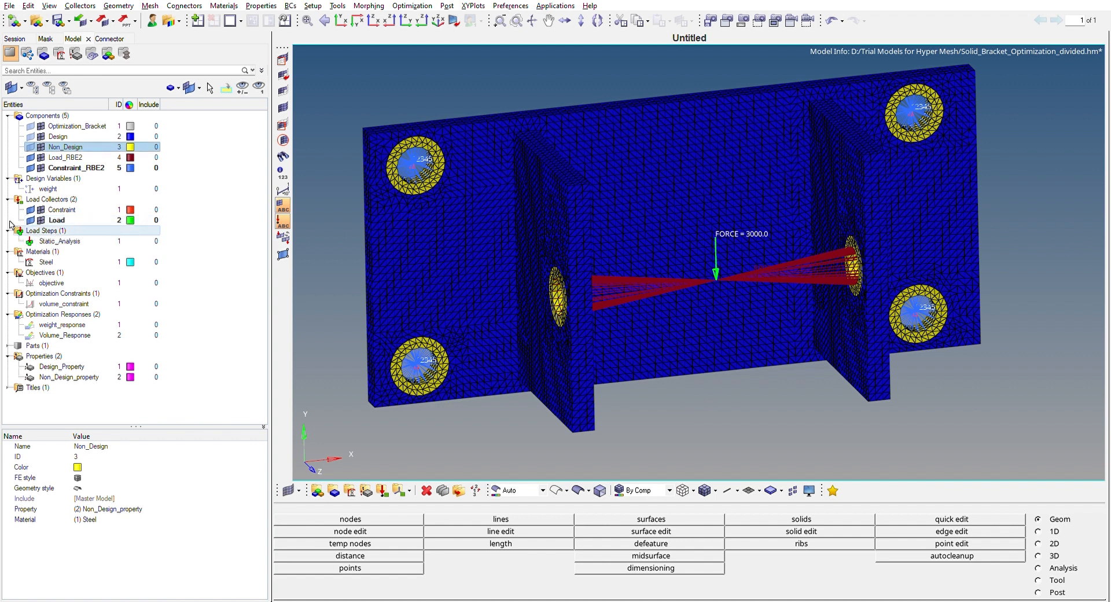
left_click(62, 237)
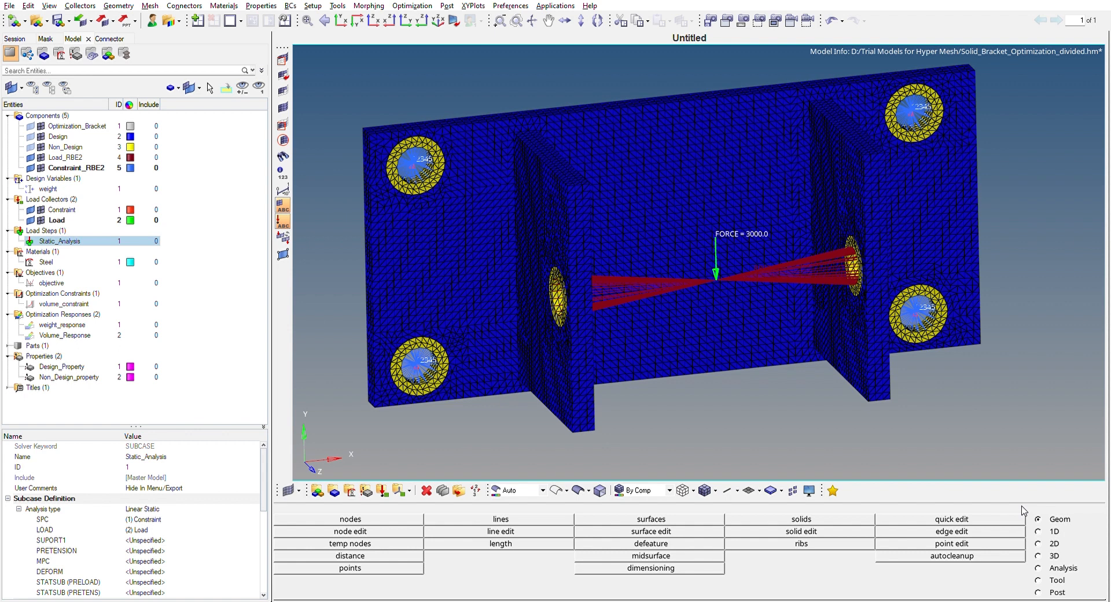
- Review the topology optimization settings for creating the weight design variable, including its PSOLID type and property selection
left_click(1039, 565)
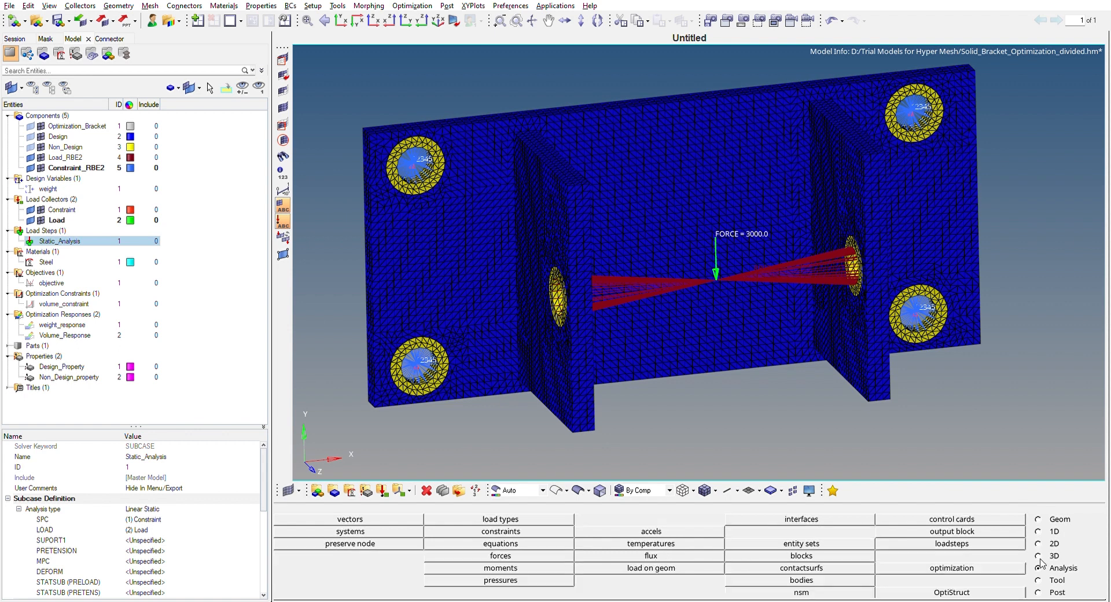
left_click(979, 566)
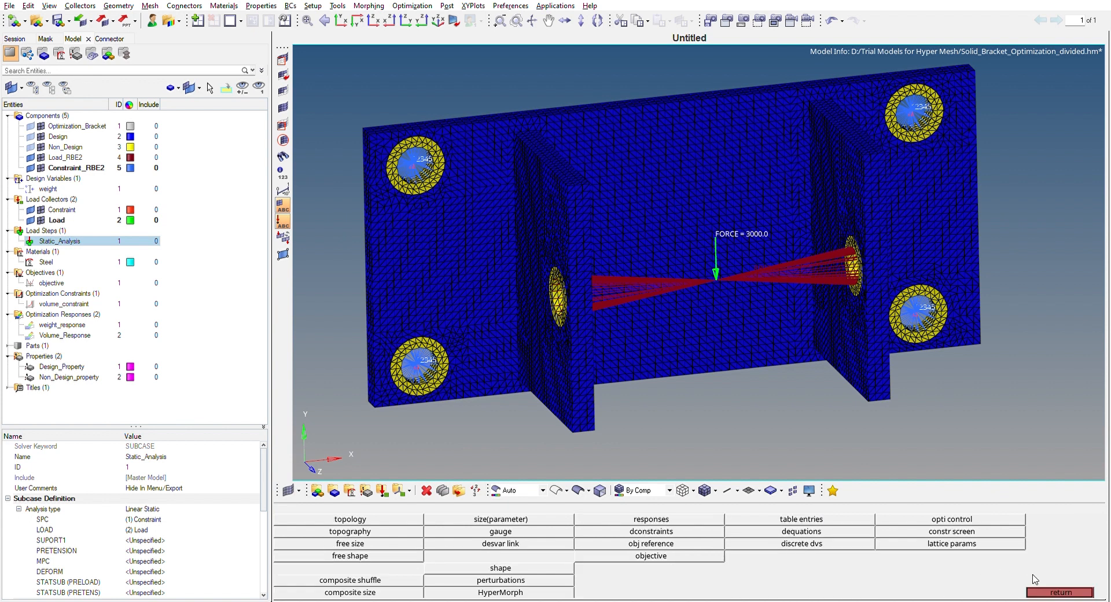
left_click(1050, 591)
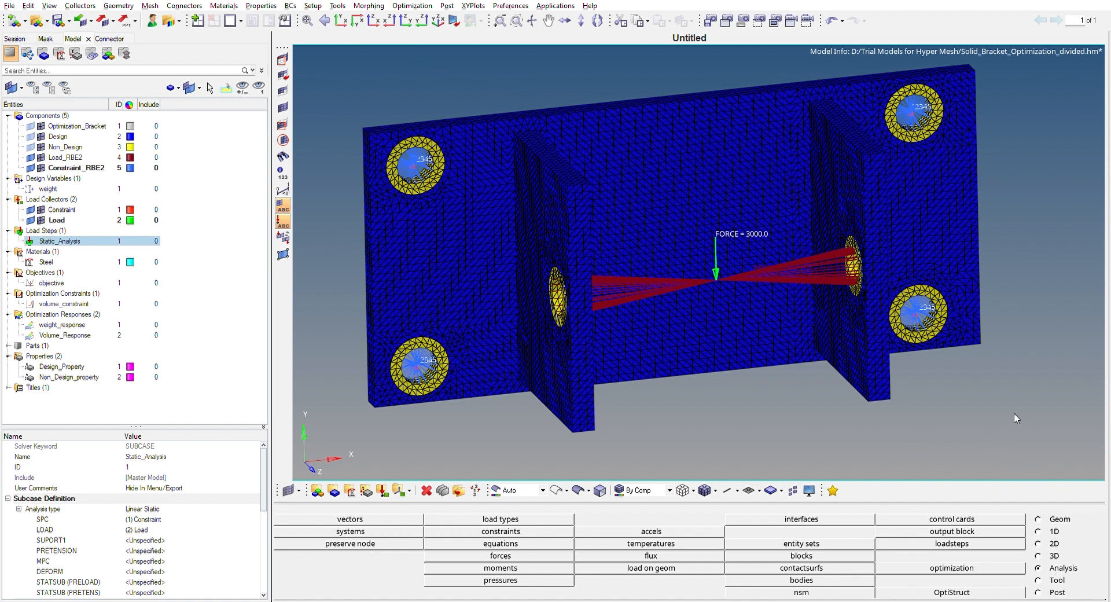
left_click(981, 564)
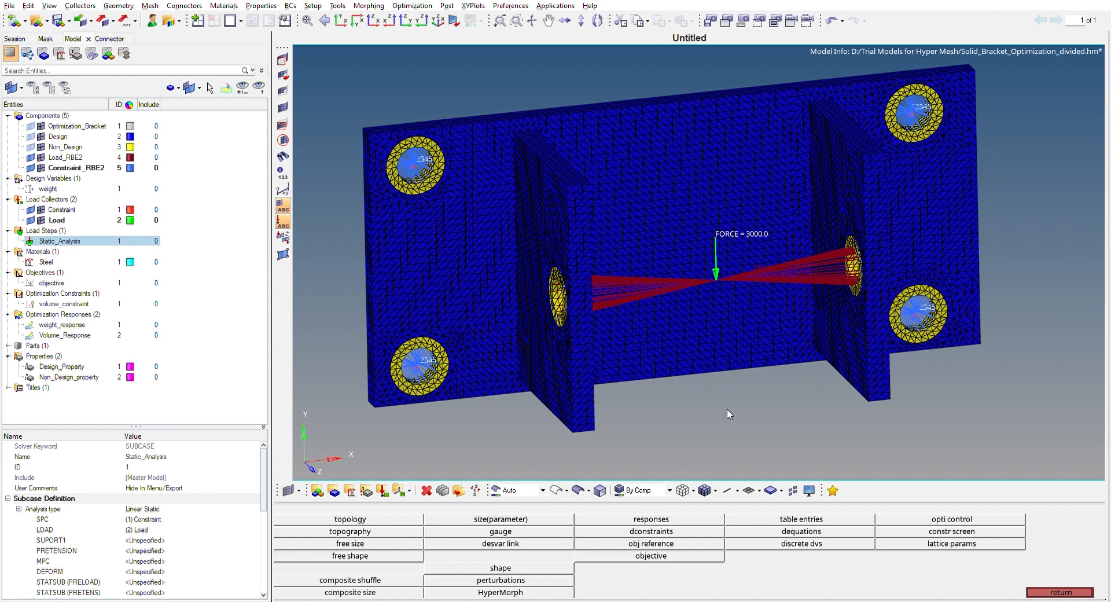
left_click(341, 518)
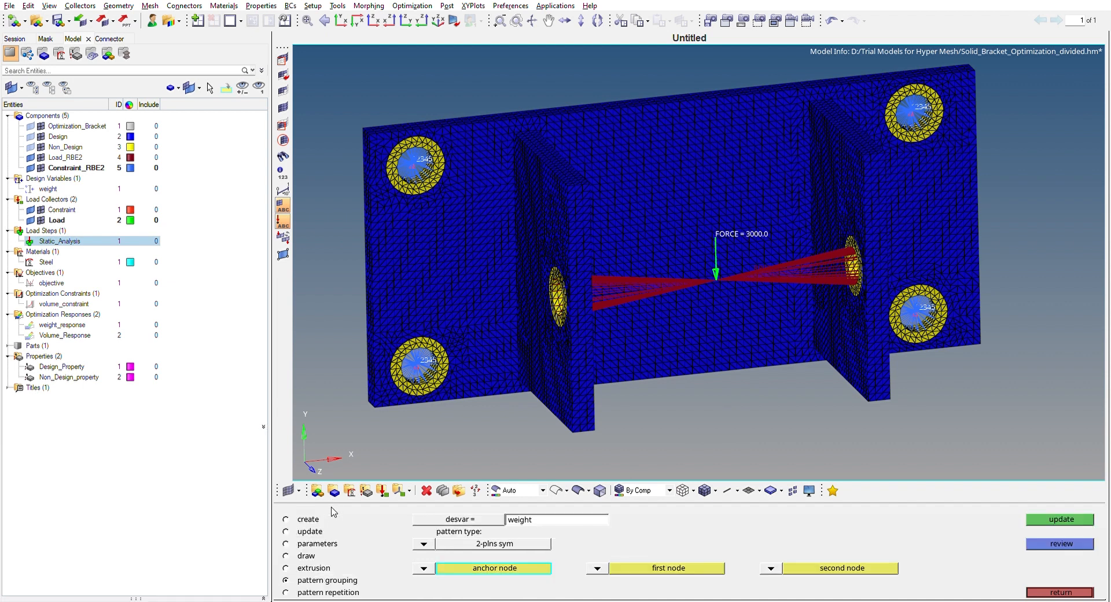
left_click(313, 517)
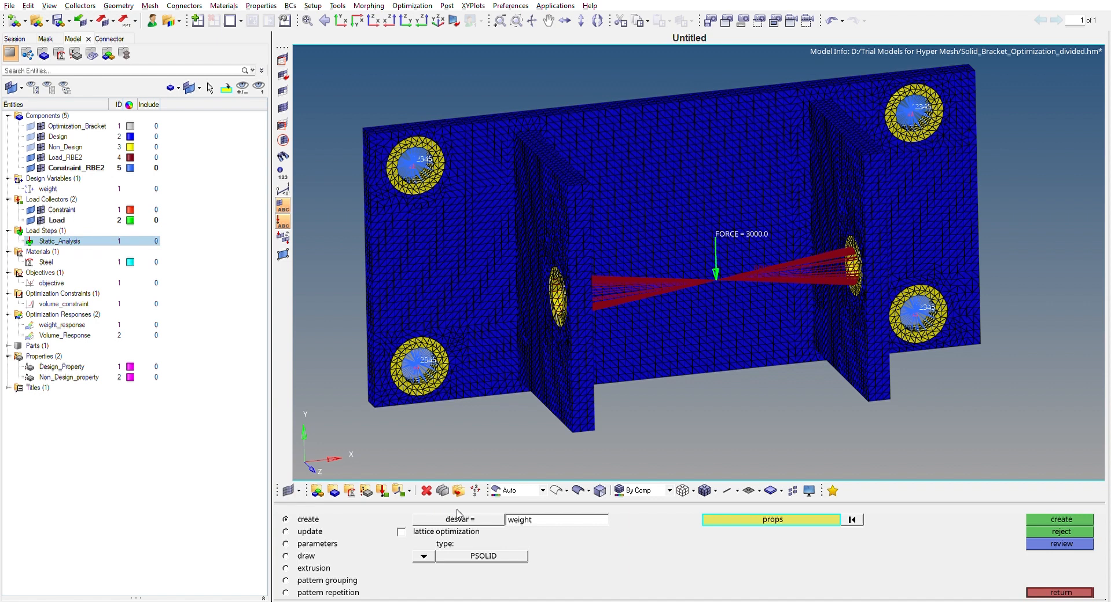
left_click(544, 514)
left_click(778, 517)
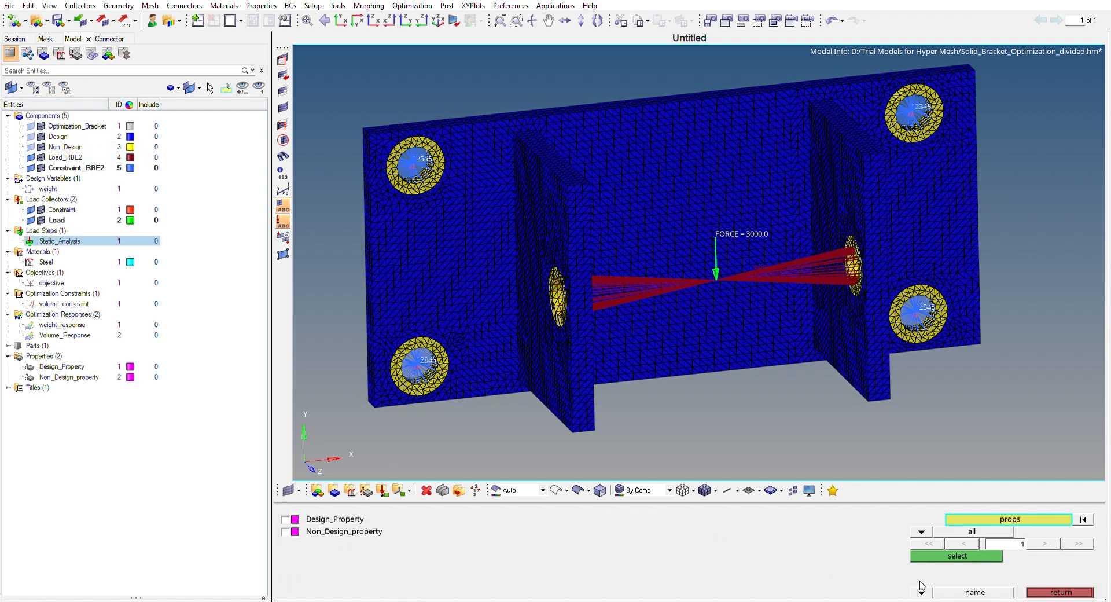
left_click(1052, 586)
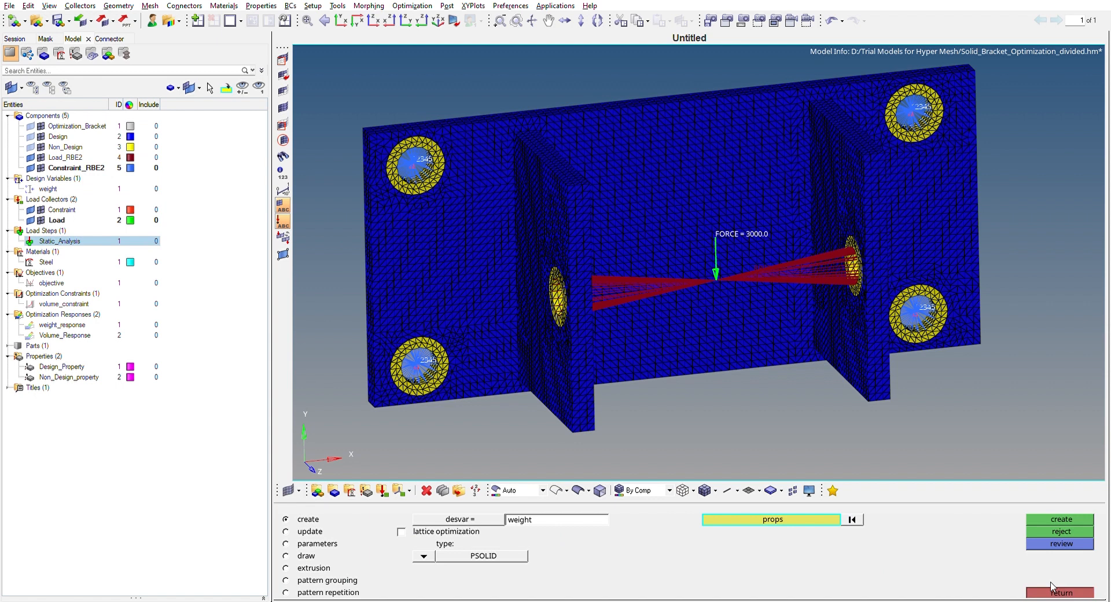
left_click(1039, 585)
- Examine the weight design variable's attributes, minimum member size parameter and pattern grouping settings
left_click(57, 188)
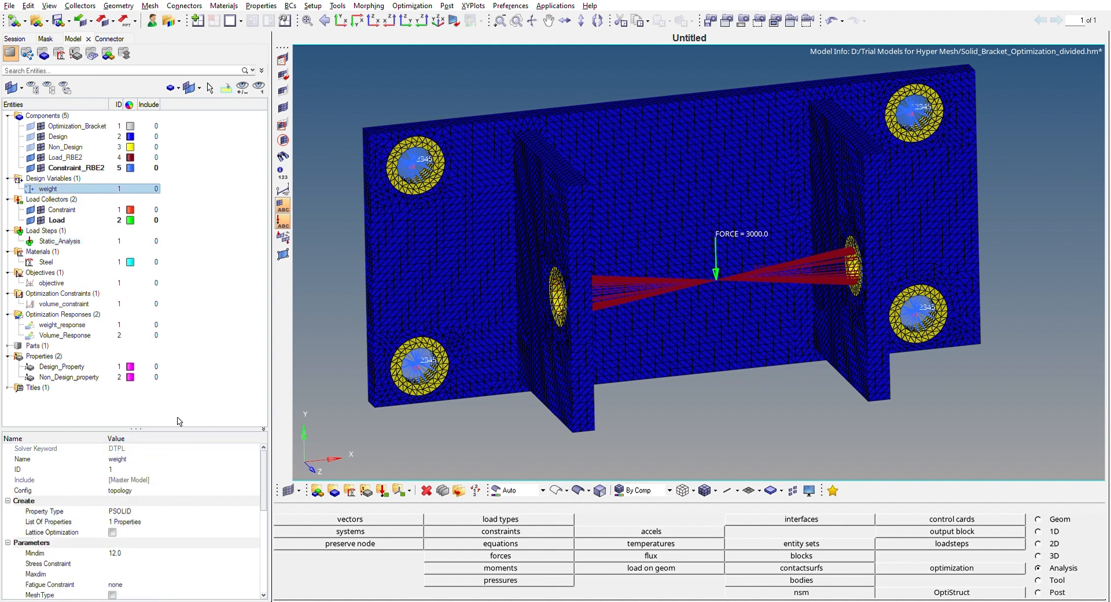
left_click_drag(182, 428, 209, 346)
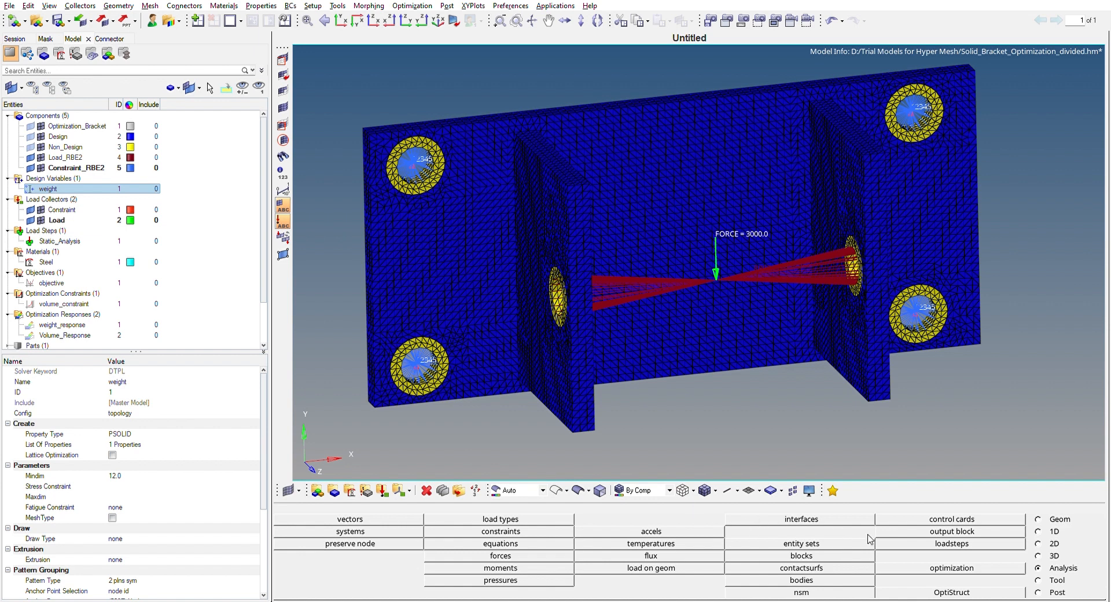
left_click(965, 566)
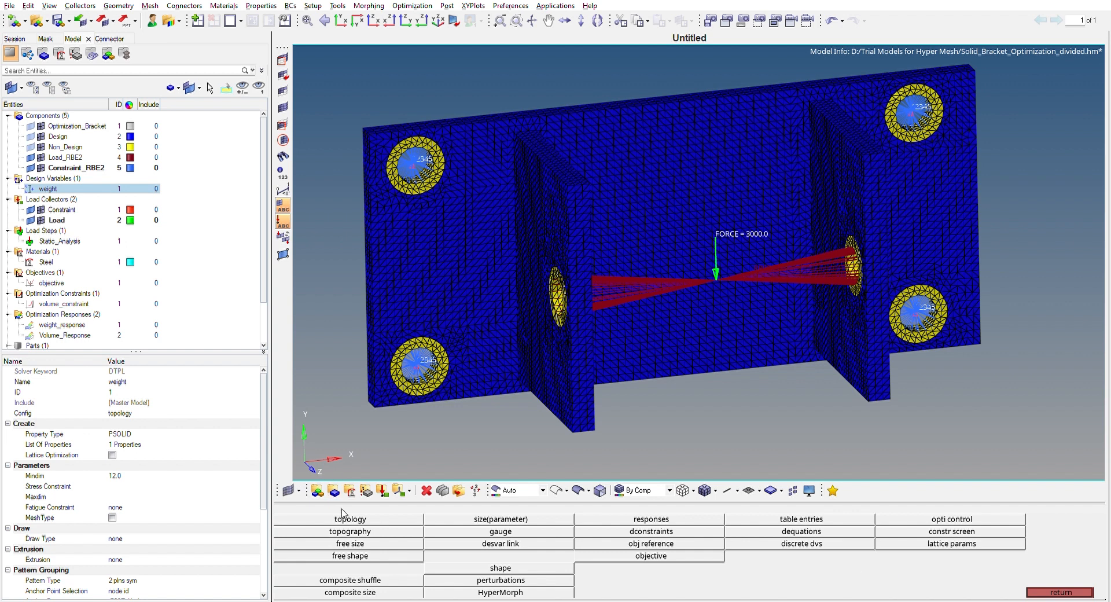
left_click(390, 516)
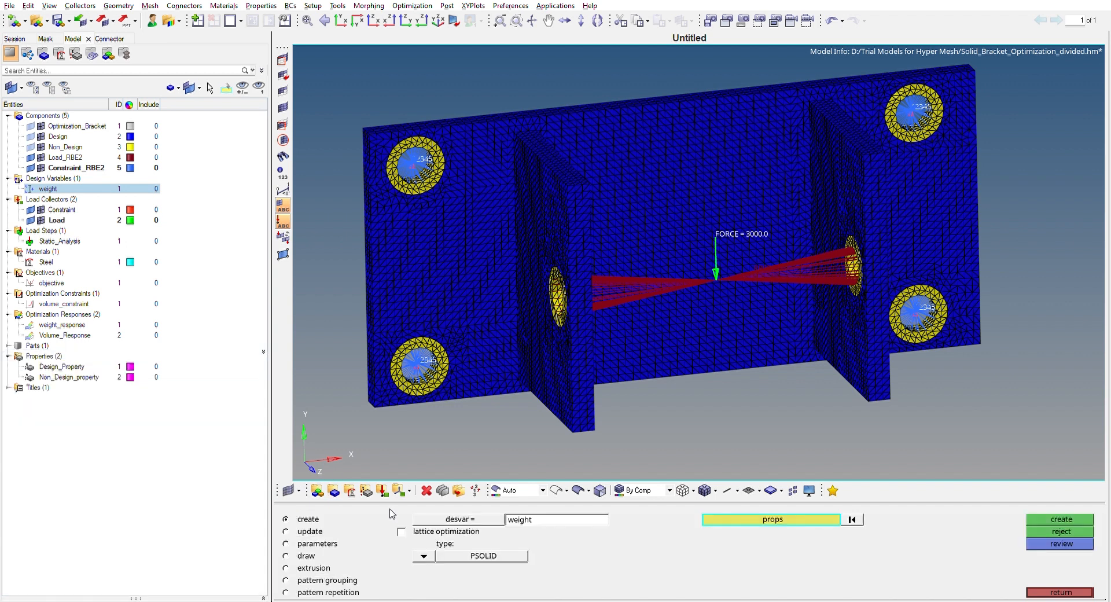
left_click(325, 541)
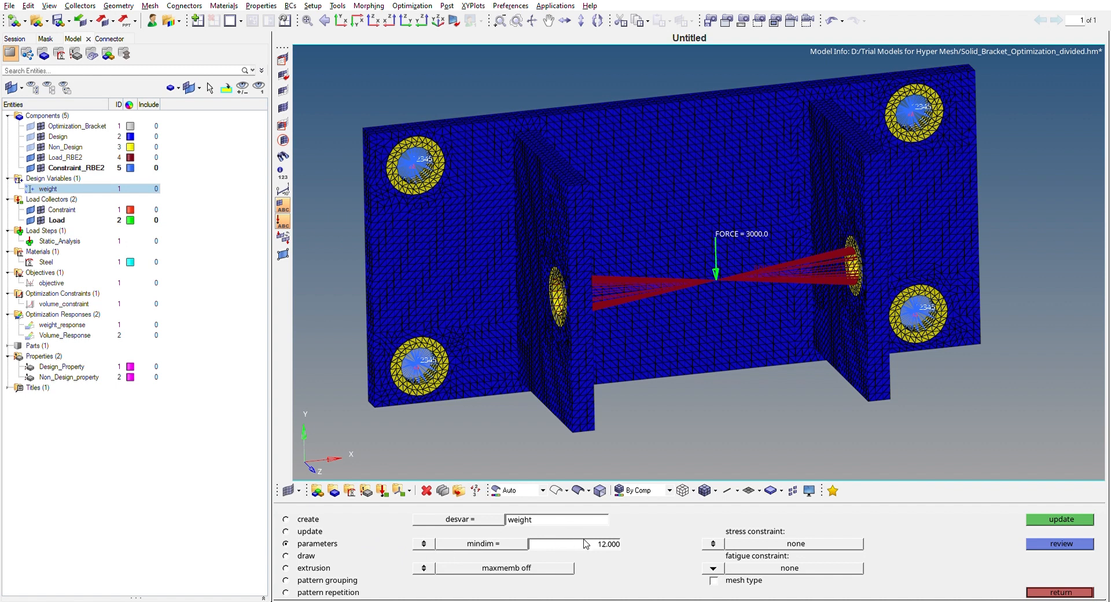
left_click(315, 579)
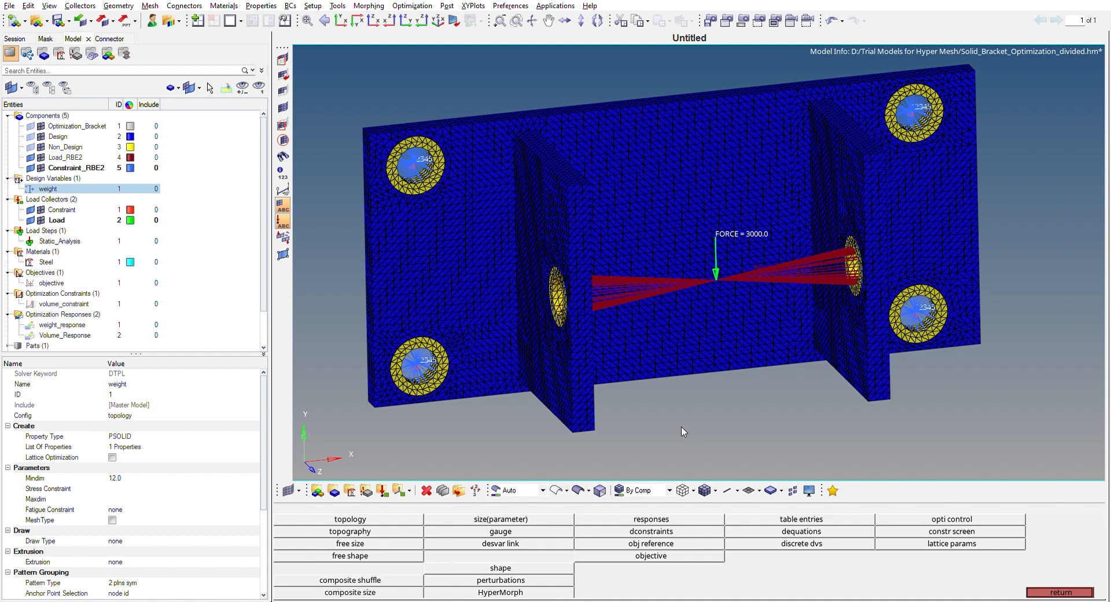
- Review the optimization response definition for weighted comp with its load step selection, and for the volumefrac type
left_click(651, 518)
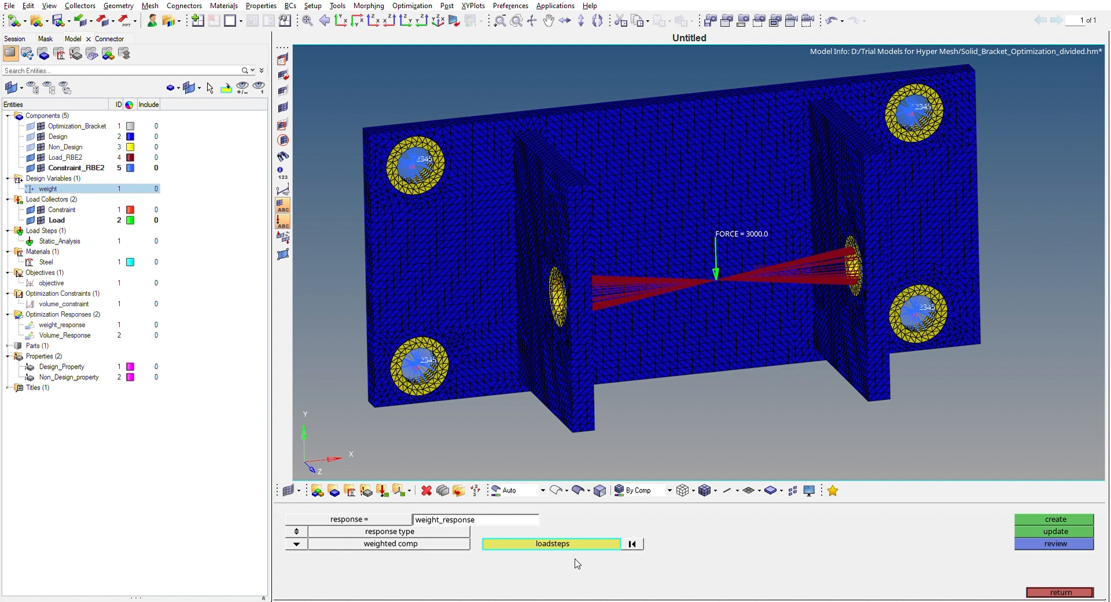
left_click(511, 539)
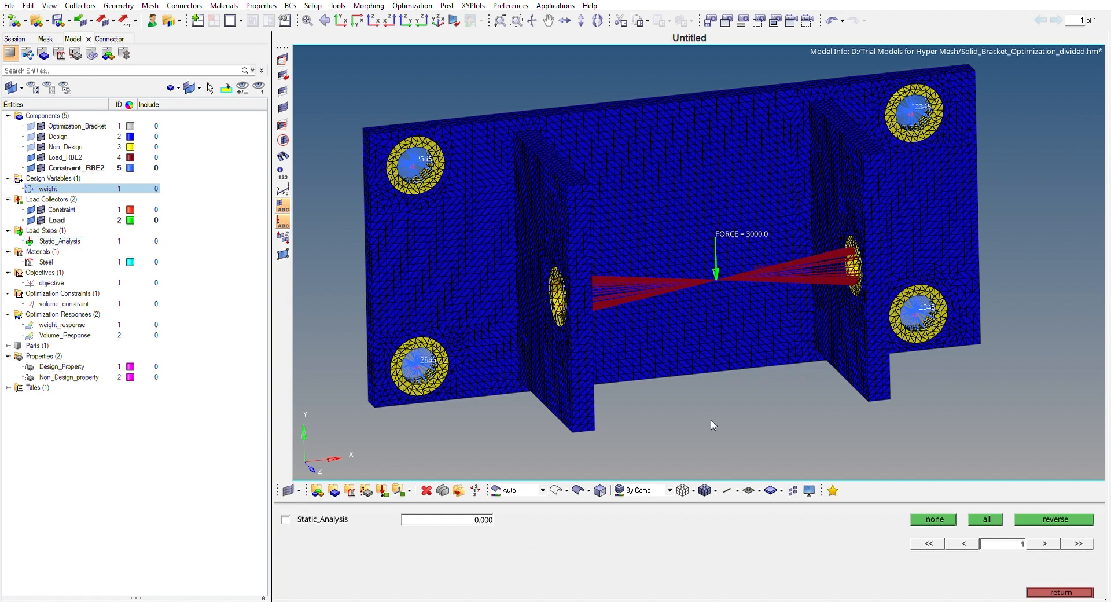
left_click(1050, 590)
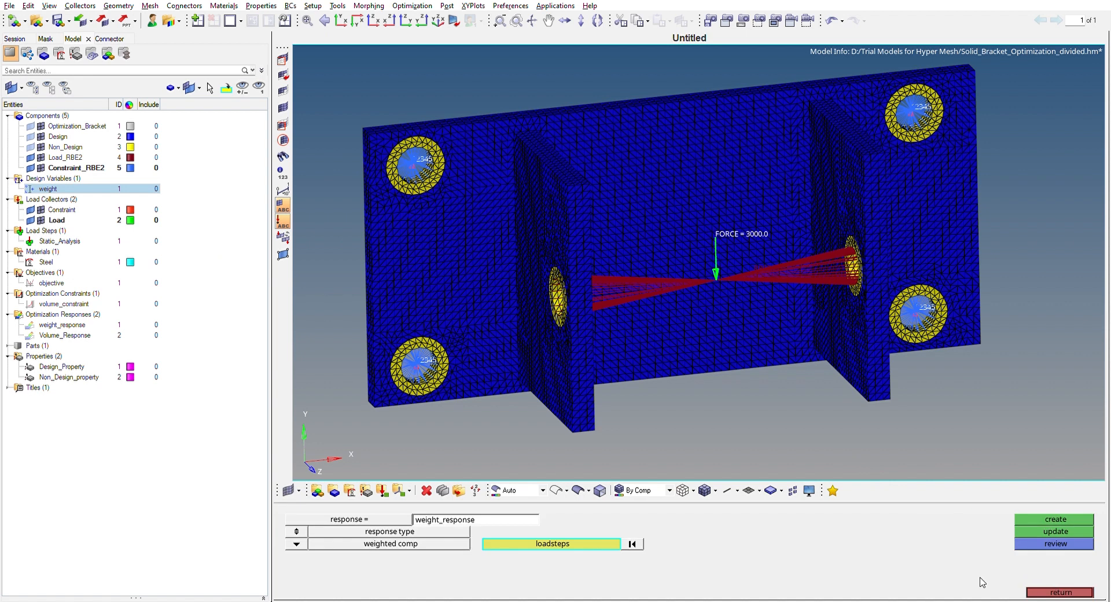
left_click(296, 542)
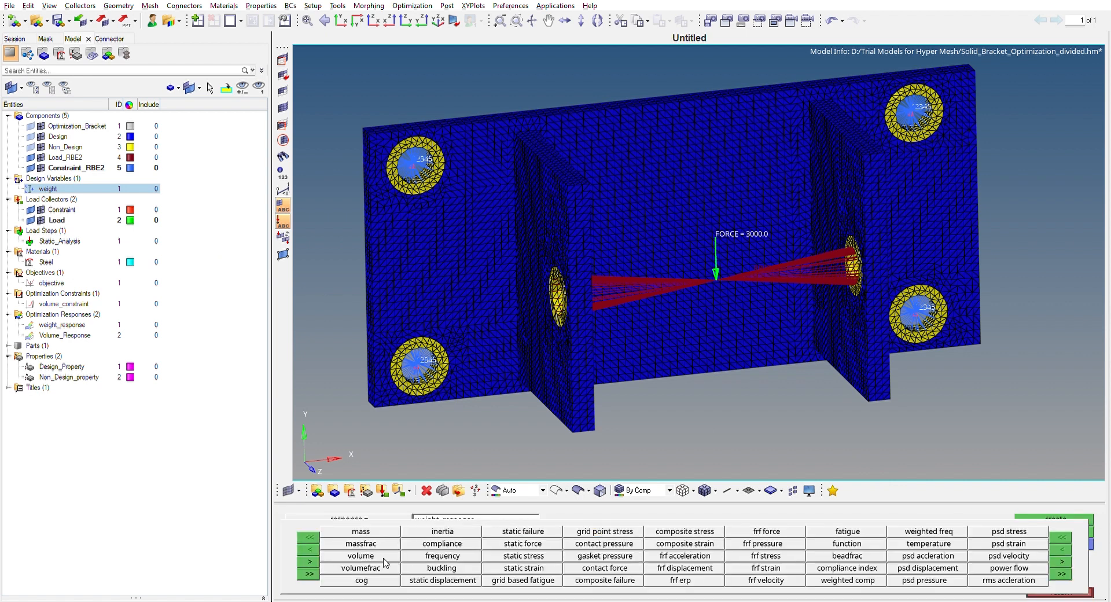
left_click(361, 568)
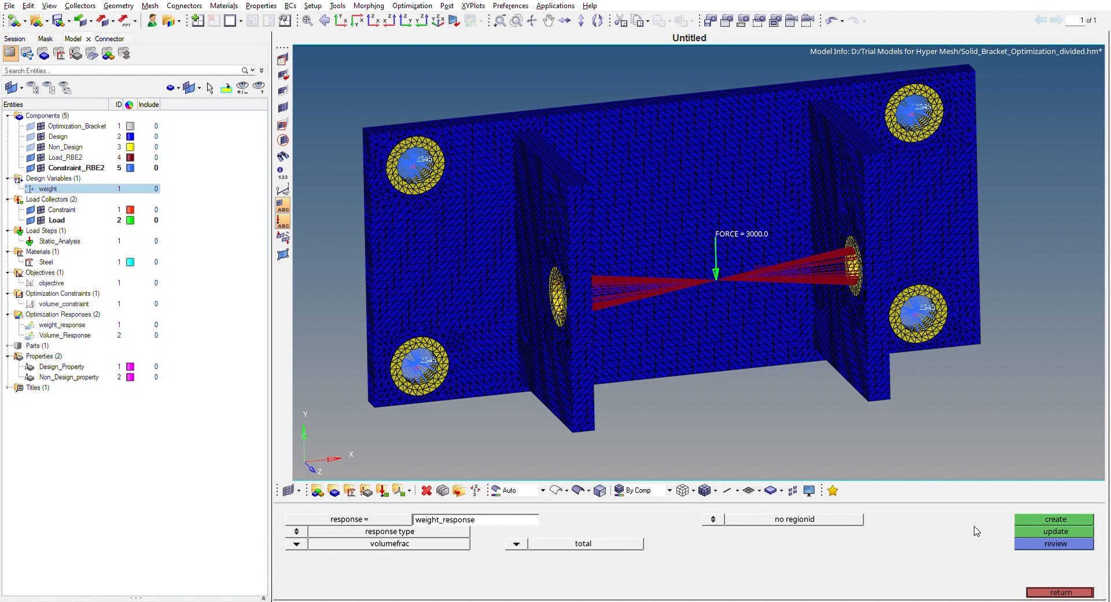
left_click(1059, 589)
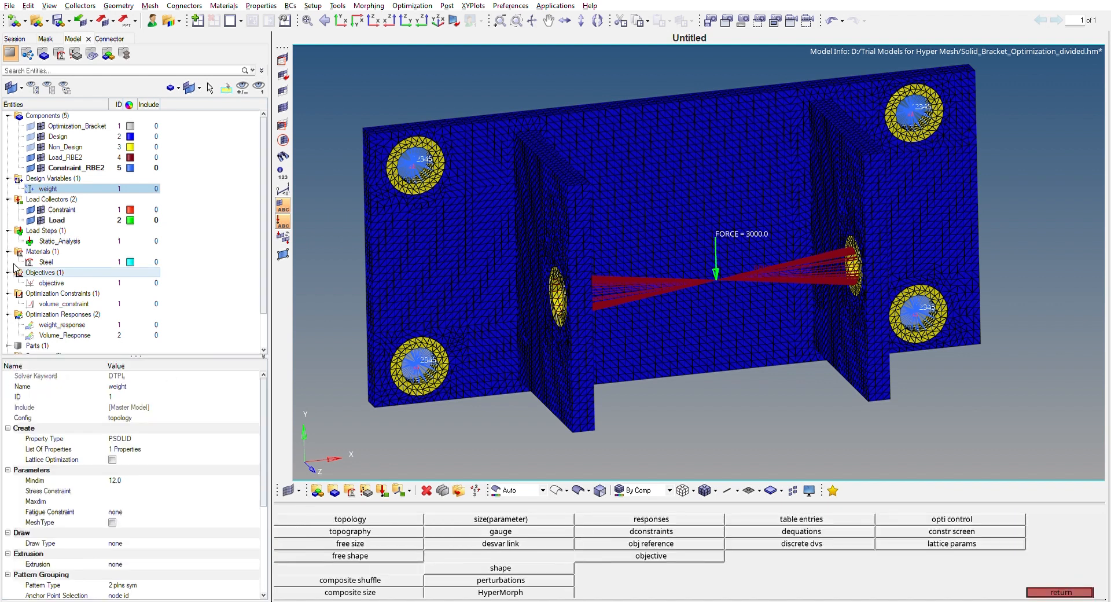
- Examine the volume_constraint design constraint and its bounds on Volume_Response
left_click_drag(126, 358, 116, 407)
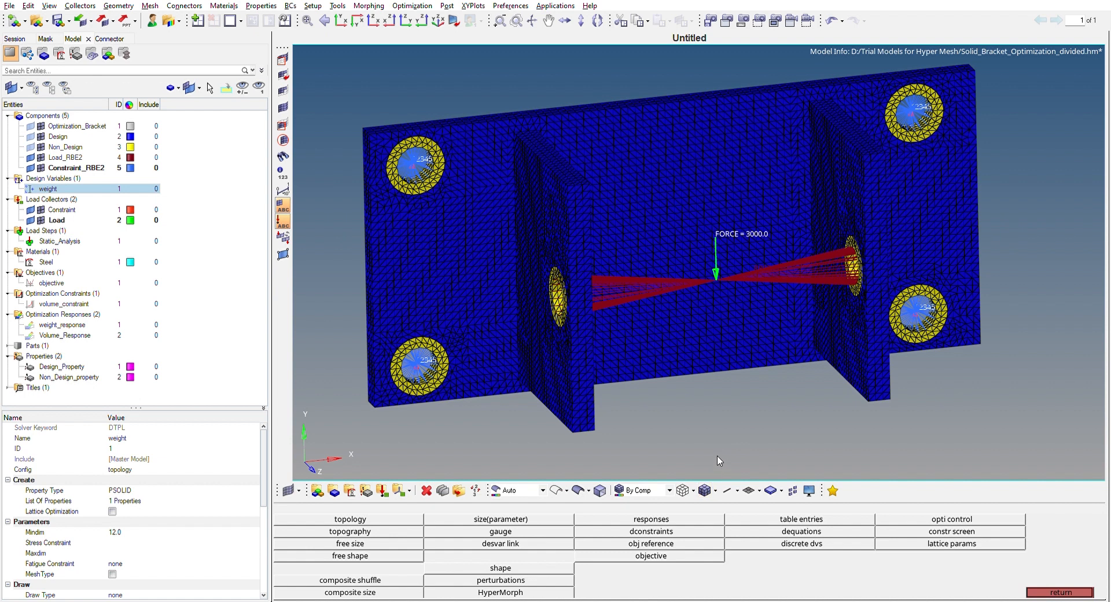
left_click(696, 529)
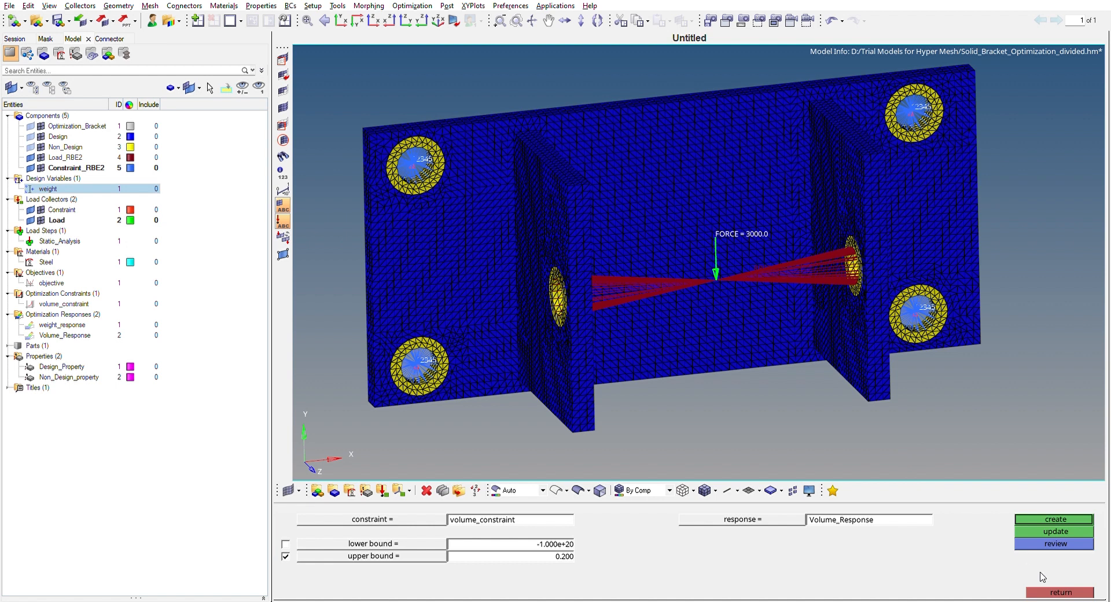
left_click(1061, 590)
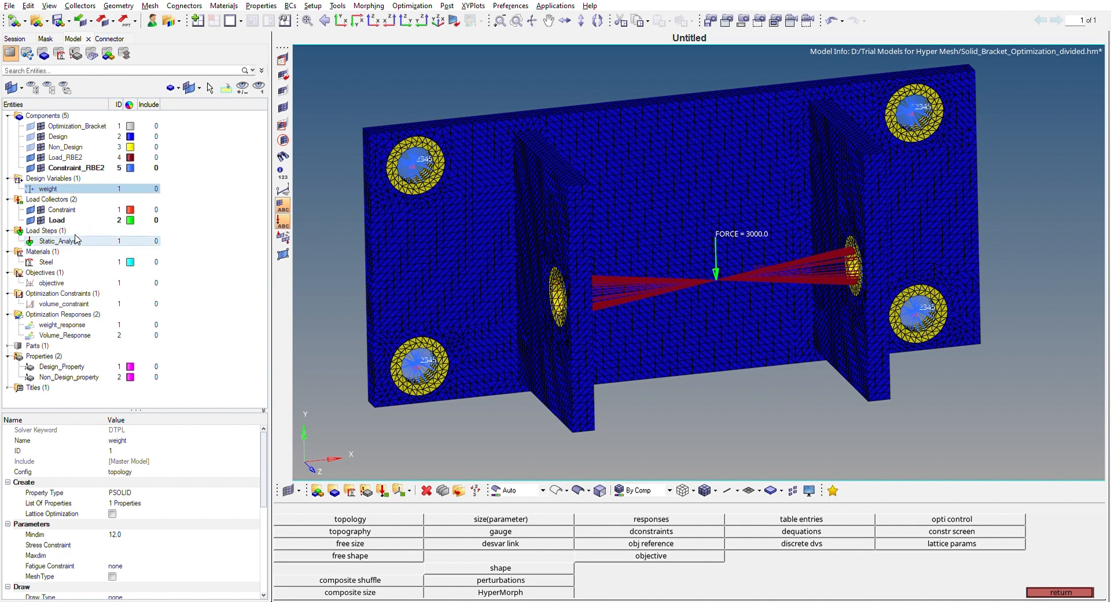
- Review the volume_constraint attributes and the optimization objective definition that minimizes weight_response
left_click(63, 303)
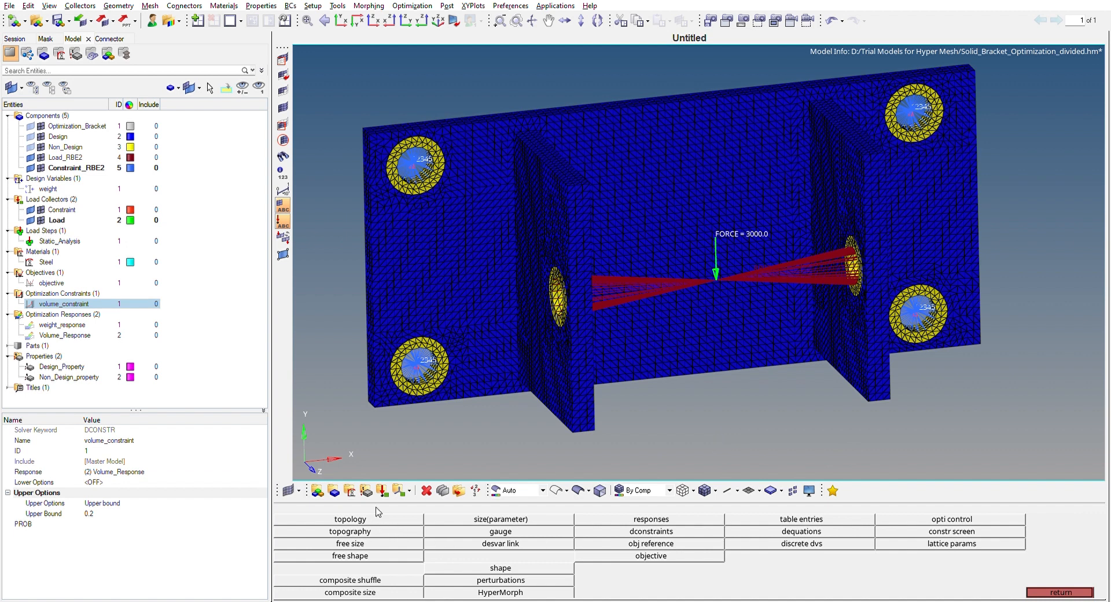
left_click(629, 553)
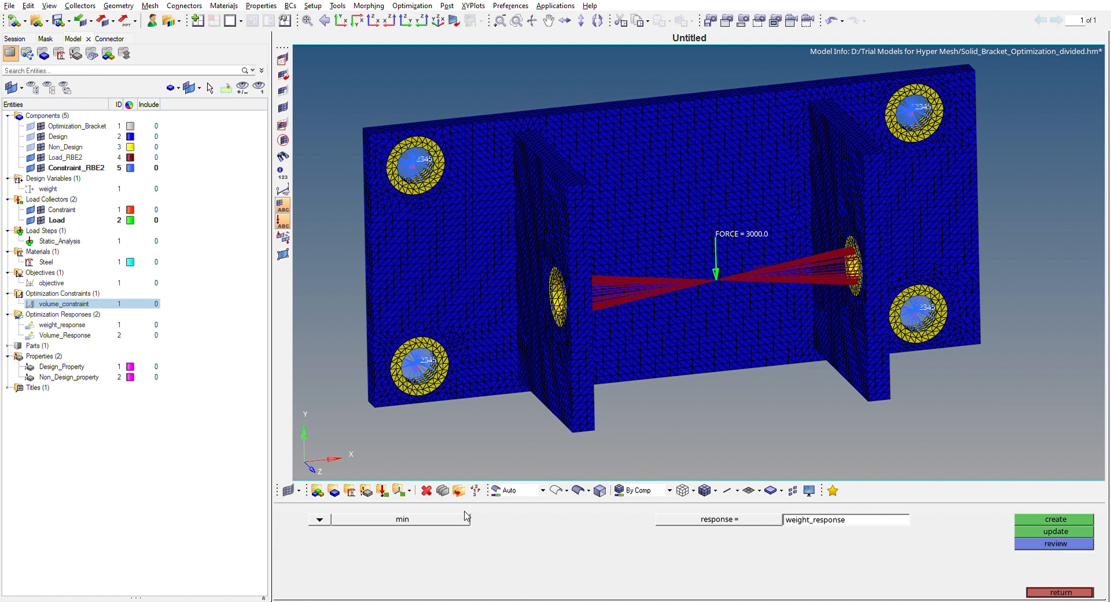
left_click(322, 515)
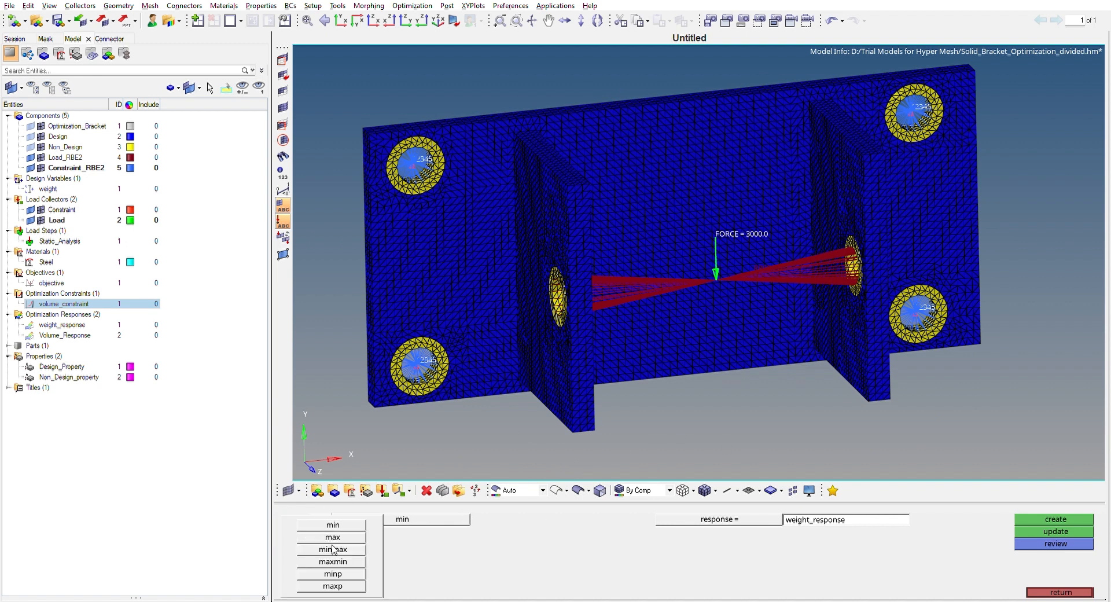
left_click(359, 525)
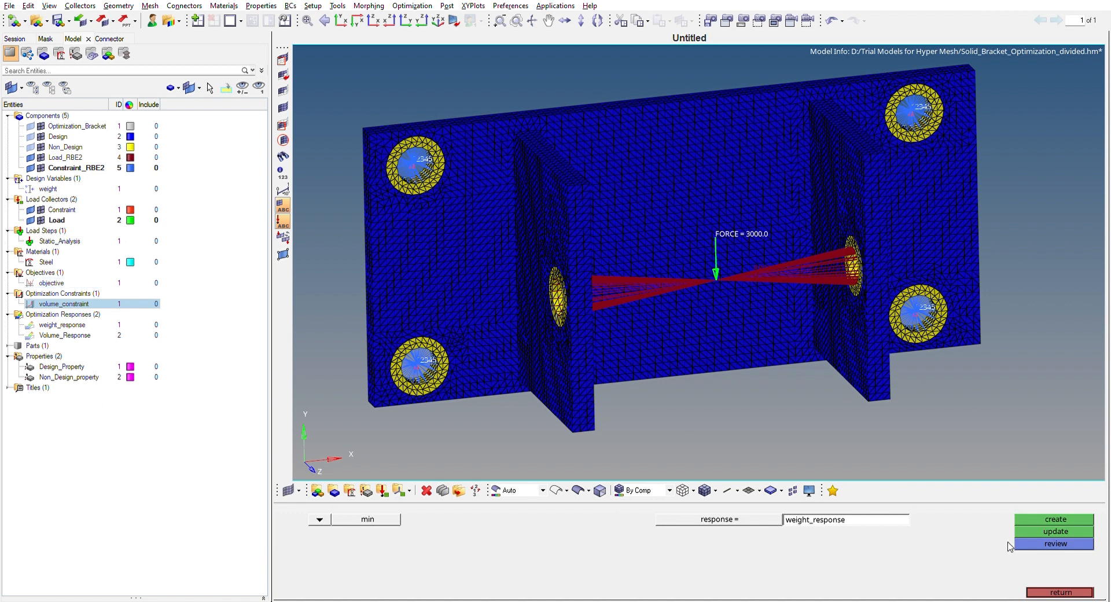
left_click(1048, 587)
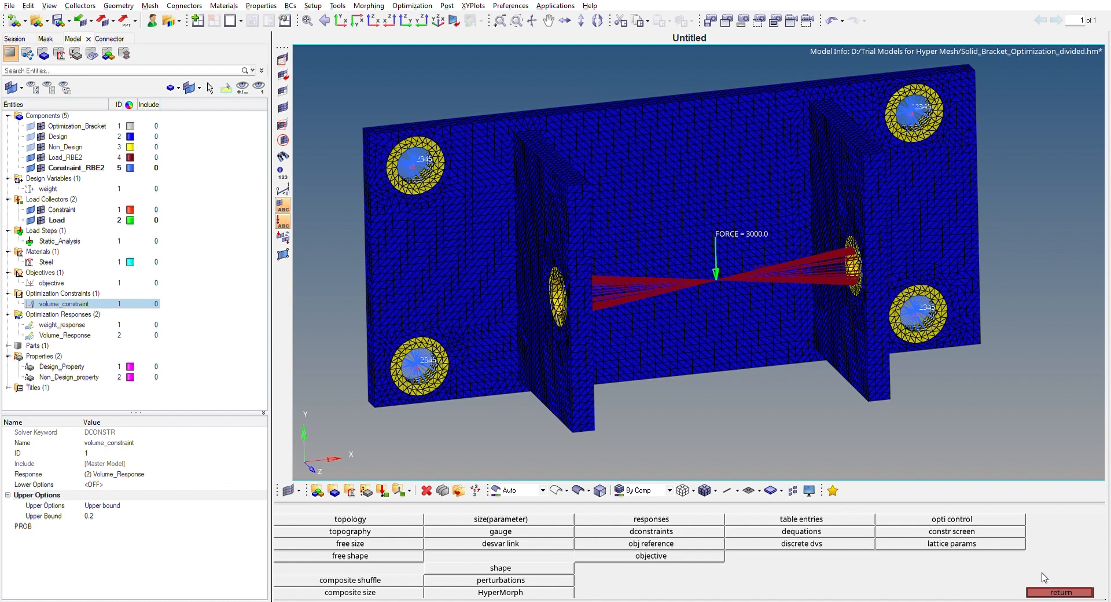
- Examine the attributes of the objective entity, including its objective type and linked response
left_click(1050, 590)
left_click(1052, 591)
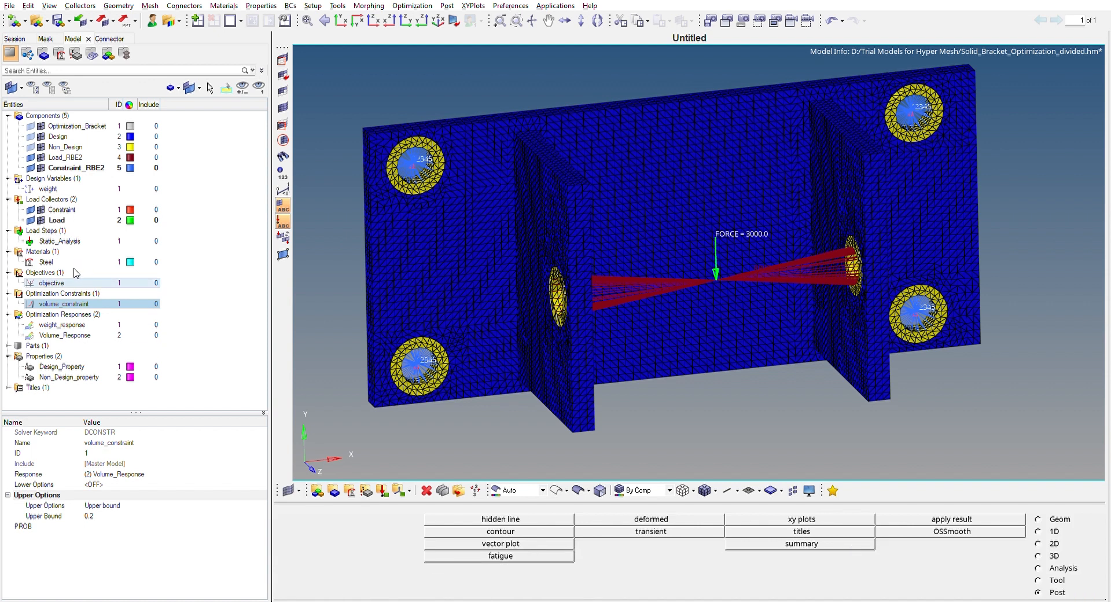
left_click(77, 282)
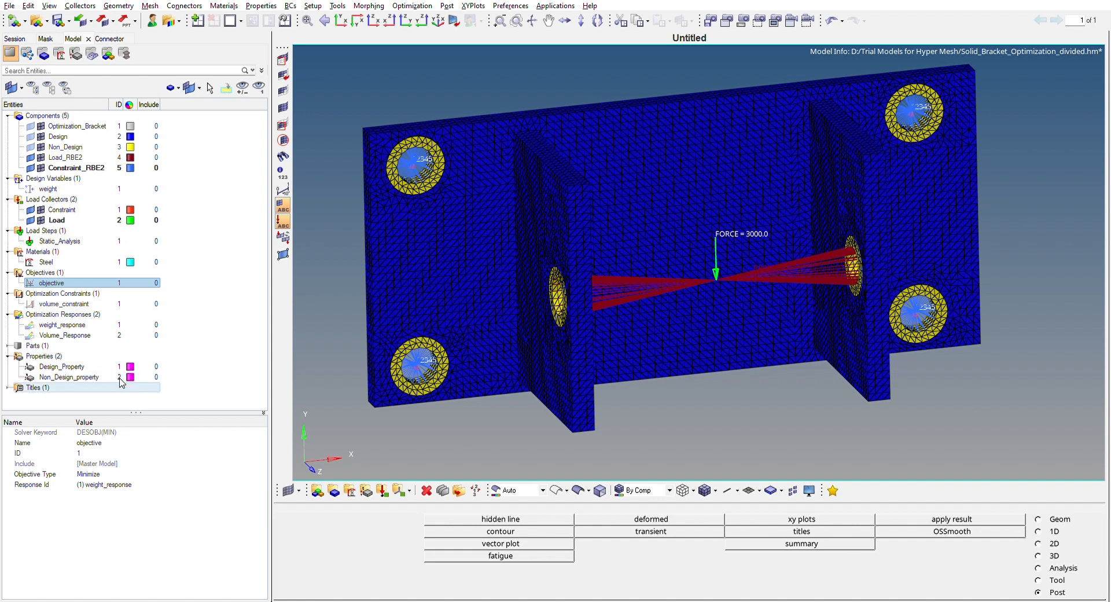
left_click_drag(137, 412, 134, 434)
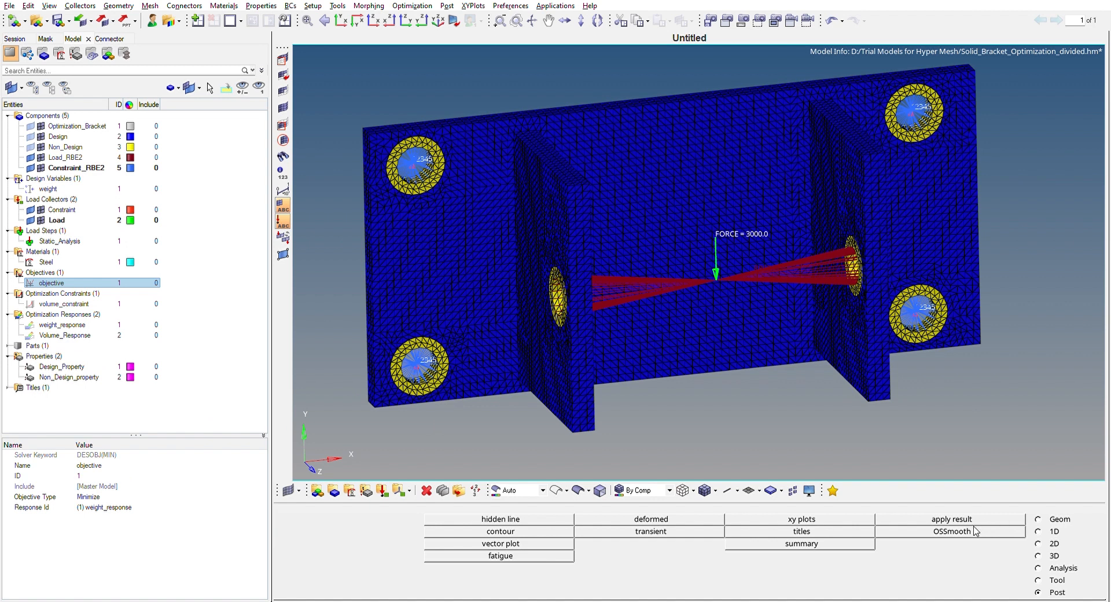
- Run the OptiStruct optimization on Solid_Bracket_Optimization_divided.fem with all entities exported, overwriting the existing input file
left_click(1045, 577)
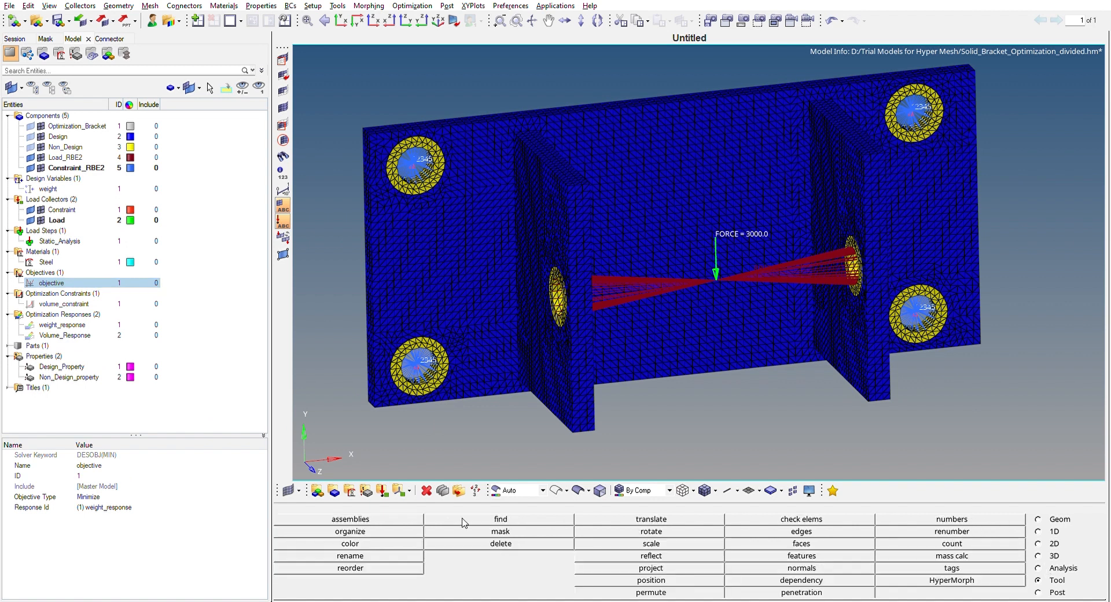
left_click(1044, 564)
left_click(952, 557)
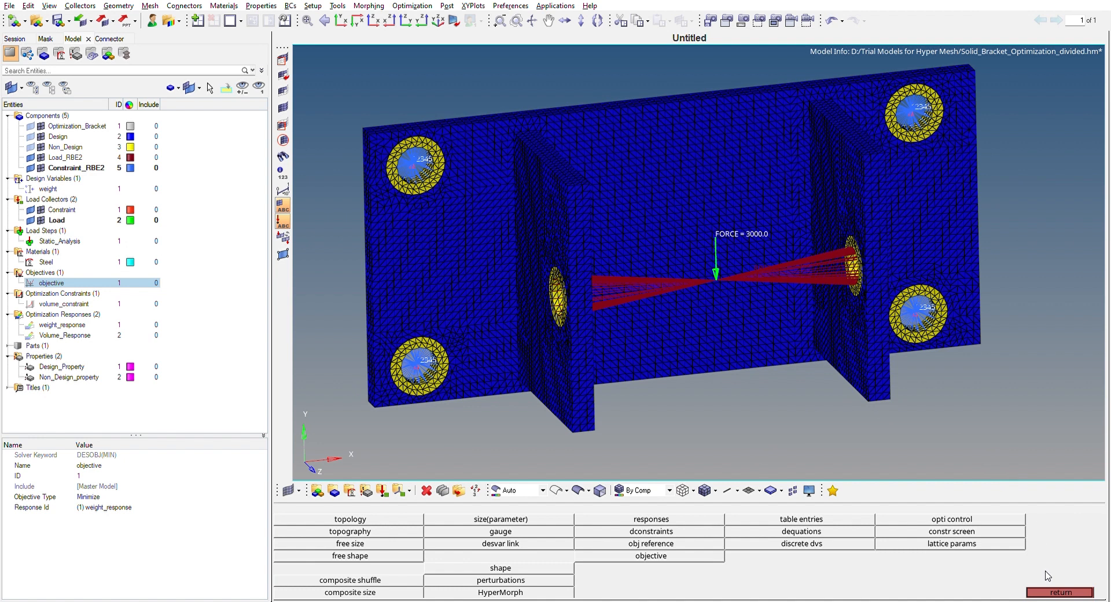
left_click(1050, 588)
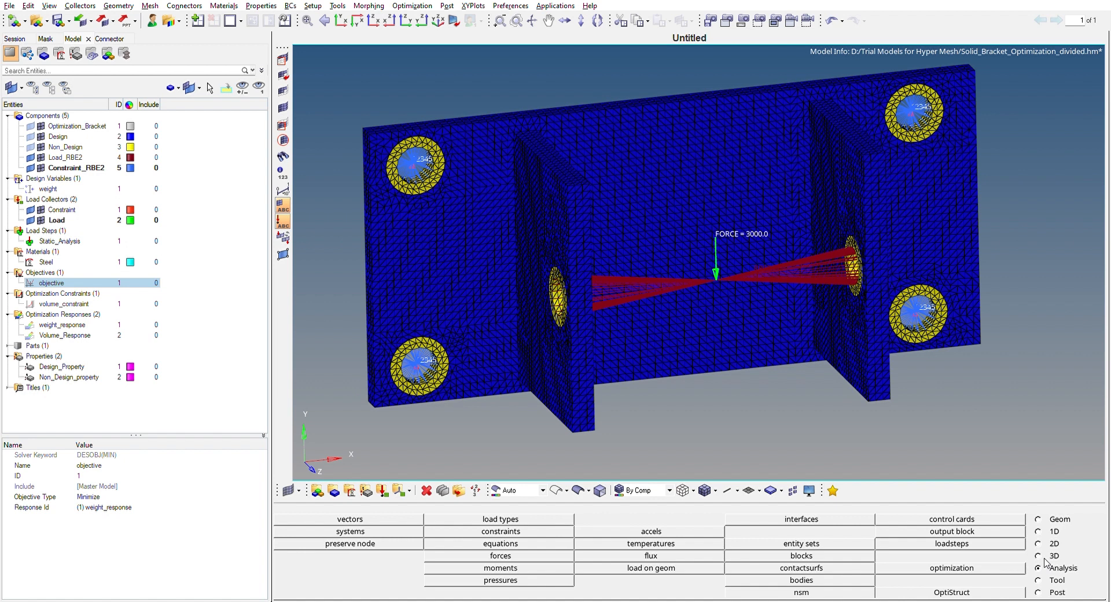
left_click(1006, 589)
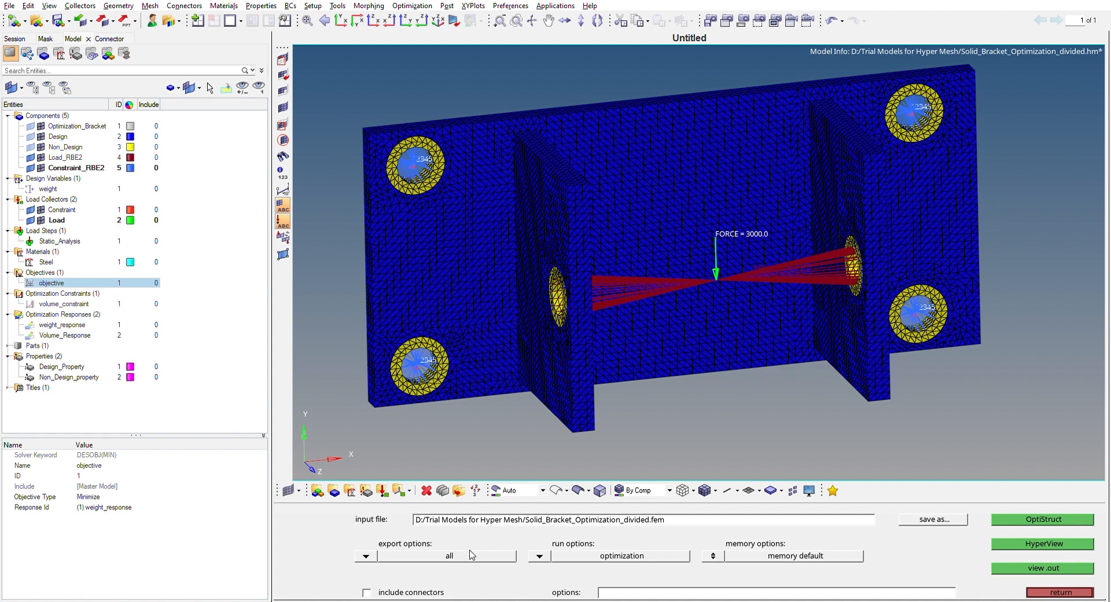
left_click(536, 554)
left_click(1021, 516)
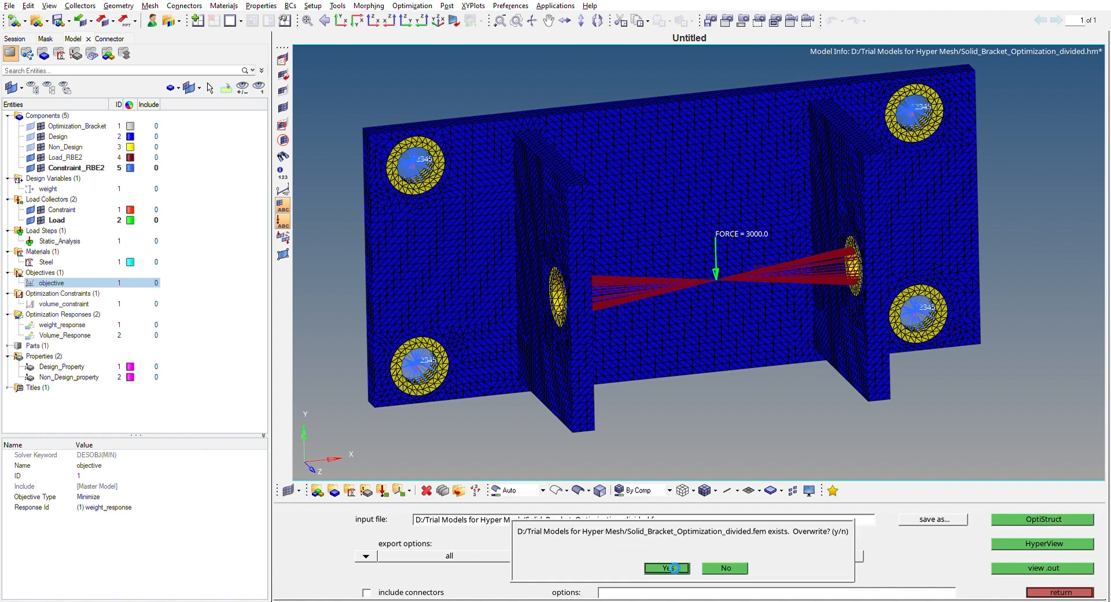
left_click(673, 567)
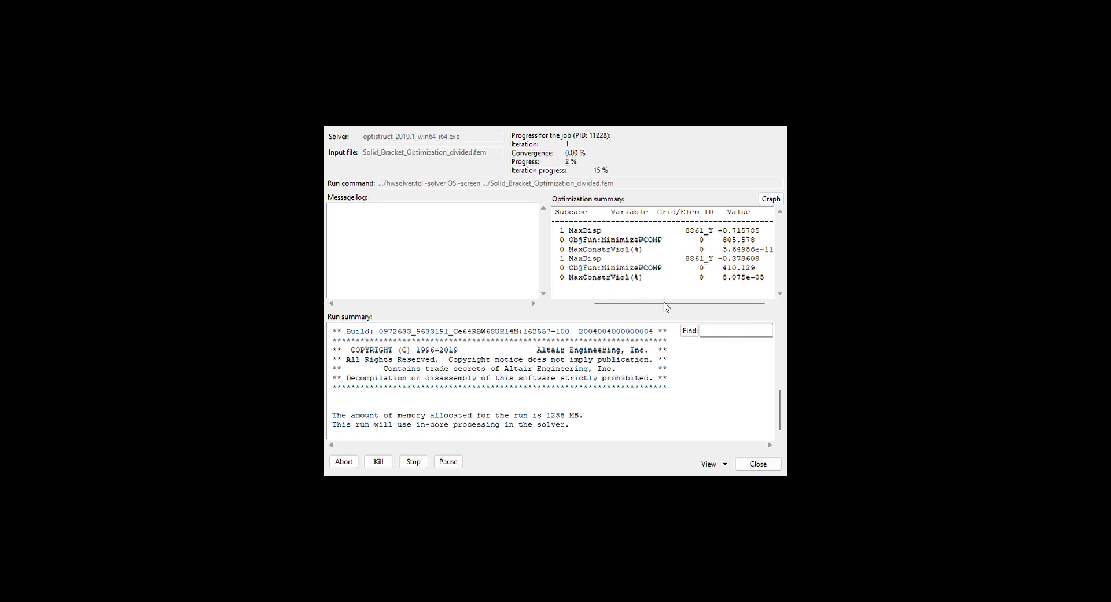
- Examine the optimization summary of the running job for each iteration's displacement, objective function and constraint violation
left_click_drag(664, 305, 618, 307)
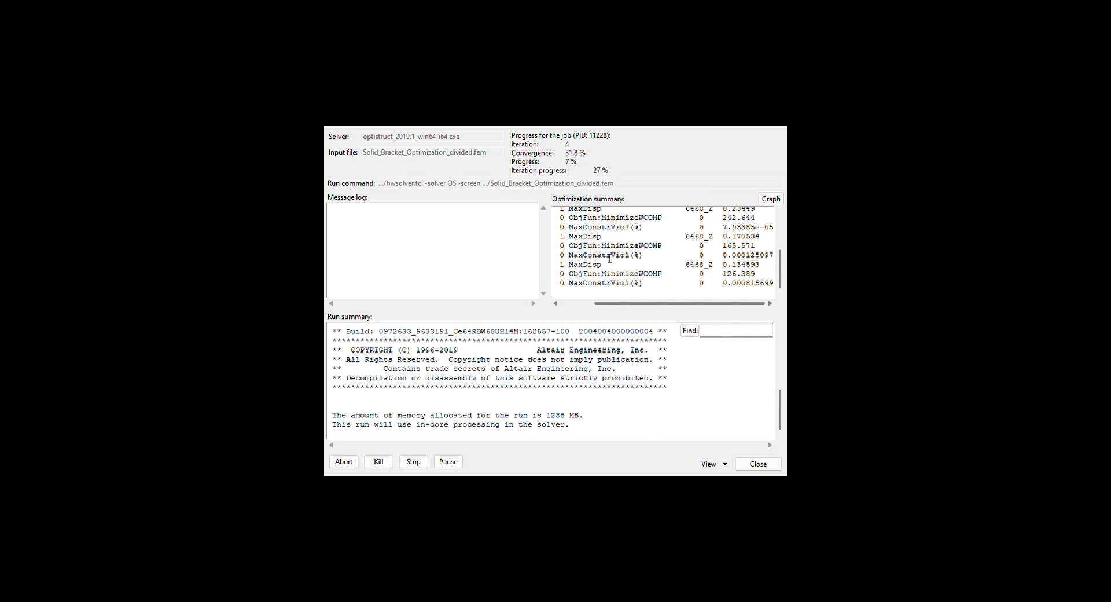
left_click_drag(598, 306, 560, 308)
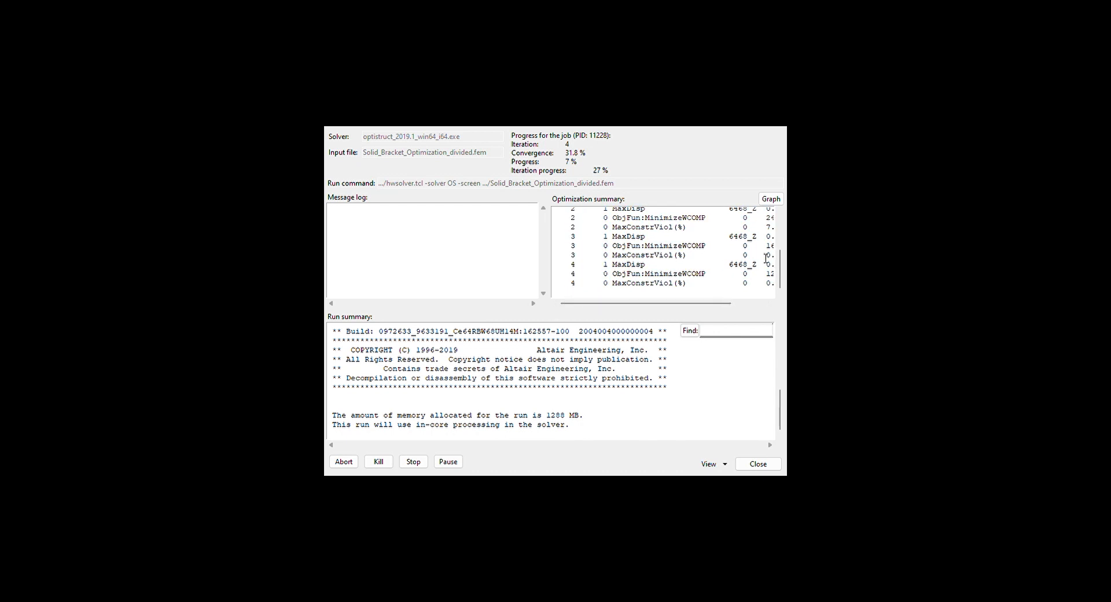
mouse_move(781, 261)
left_mouse_down()
mouse_move(783, 225)
mouse_move(779, 260)
left_mouse_up()
scroll(585, 288, "right", 2)
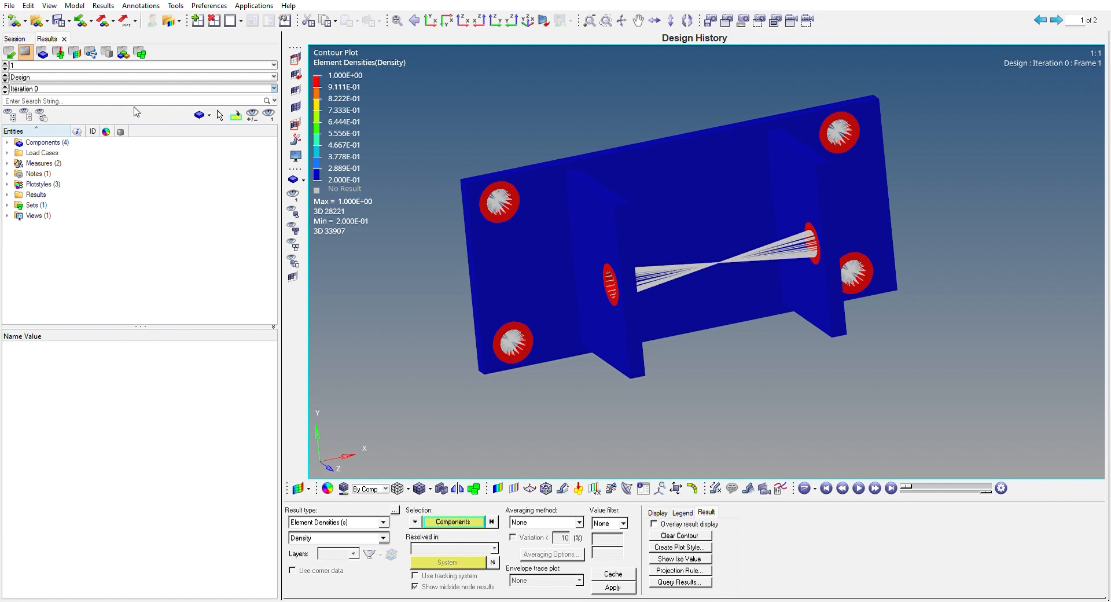
- Inspect iteration 4's element densities as a contour and as an iso plot of the displayed components, and clear the iso plot
left_click(62, 119)
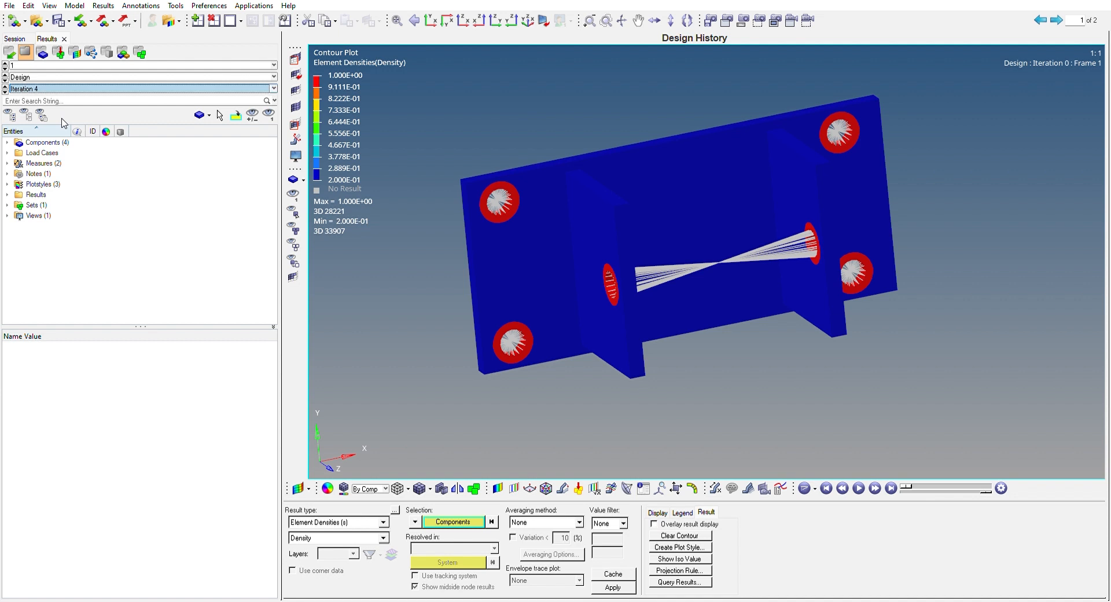
left_click(408, 279)
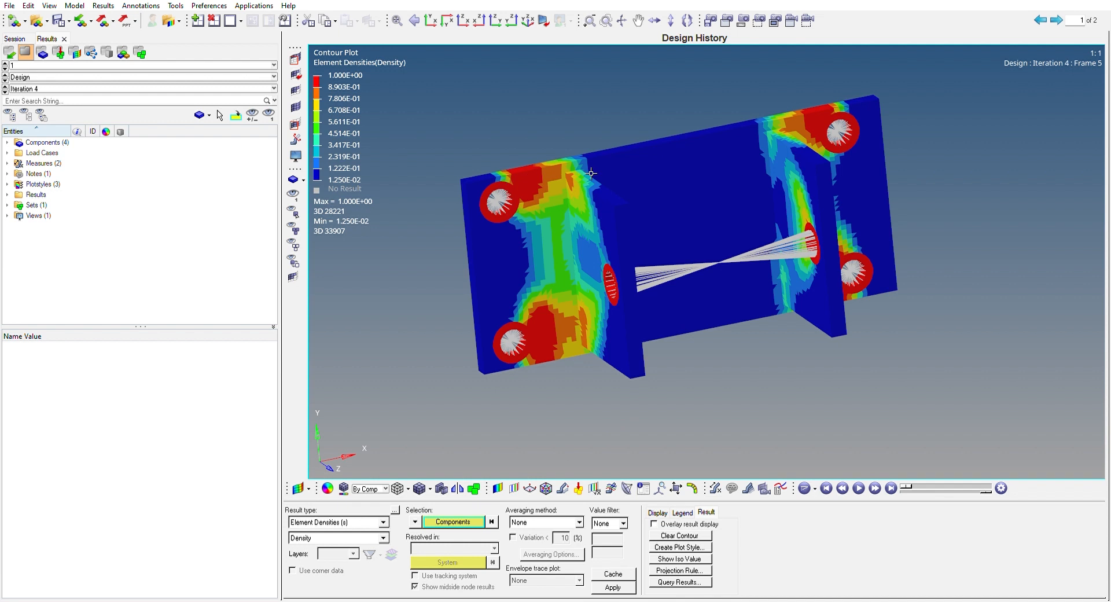
left_click(513, 488)
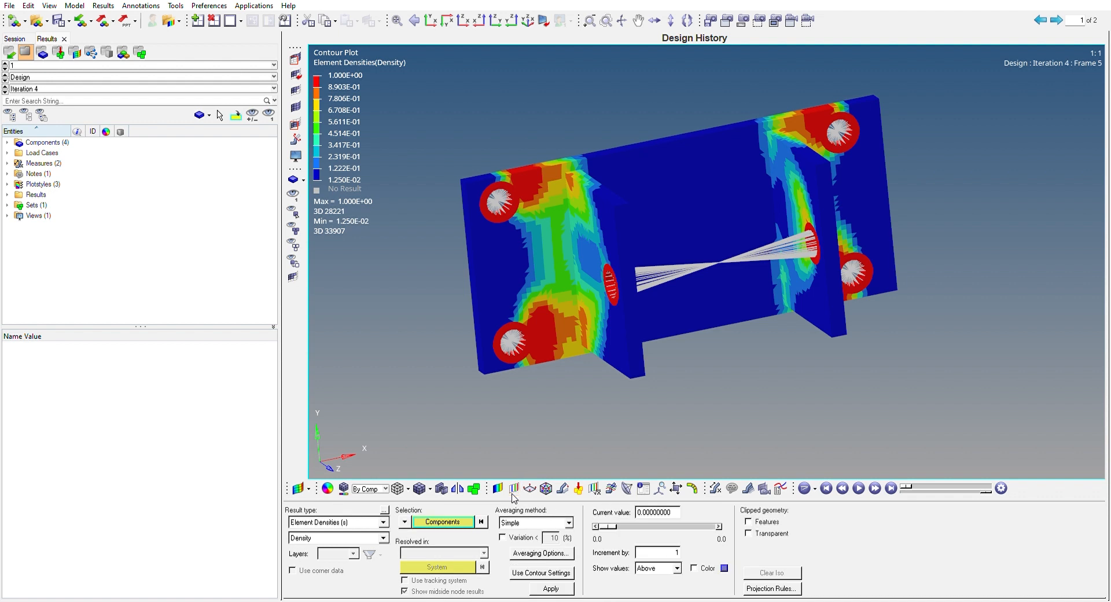
left_click(442, 521)
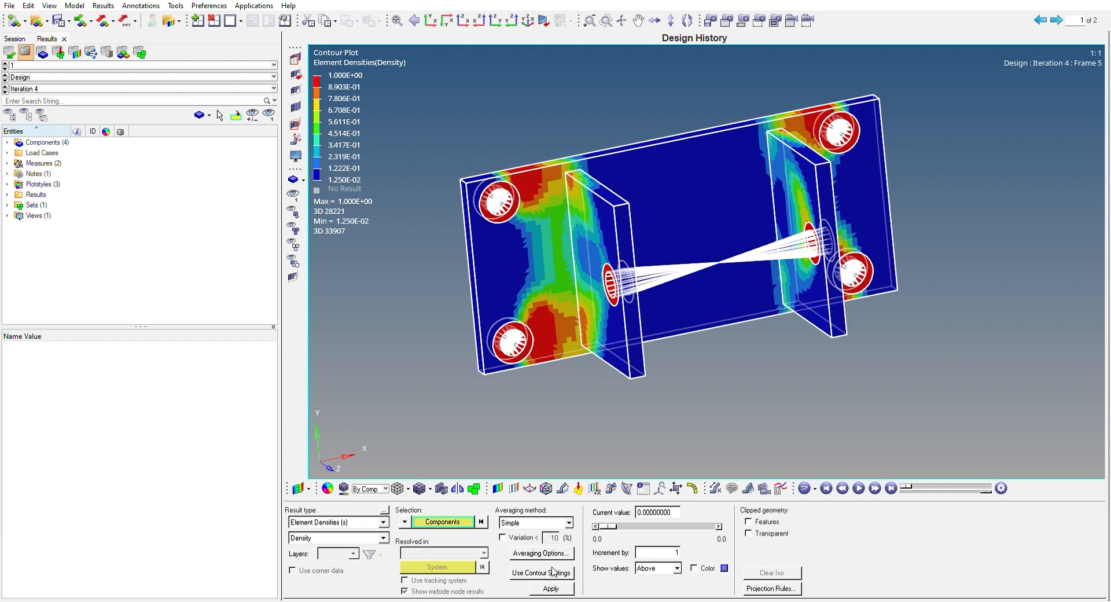
left_click(556, 587)
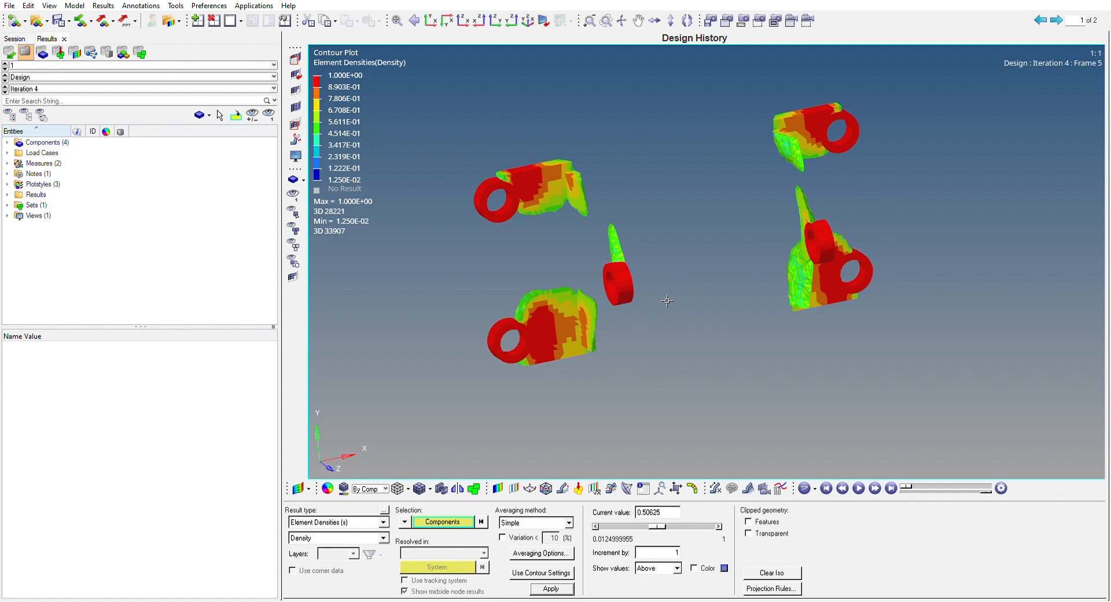
mouse_move(575, 115)
left_mouse_down("ctrl")
mouse_move(694, 195)
mouse_move(577, 218)
mouse_move(590, 211)
mouse_move(590, 112)
mouse_move(502, 157)
mouse_move(674, 132)
mouse_move(556, 174)
mouse_move(674, 128)
left_mouse_up("ctrl")
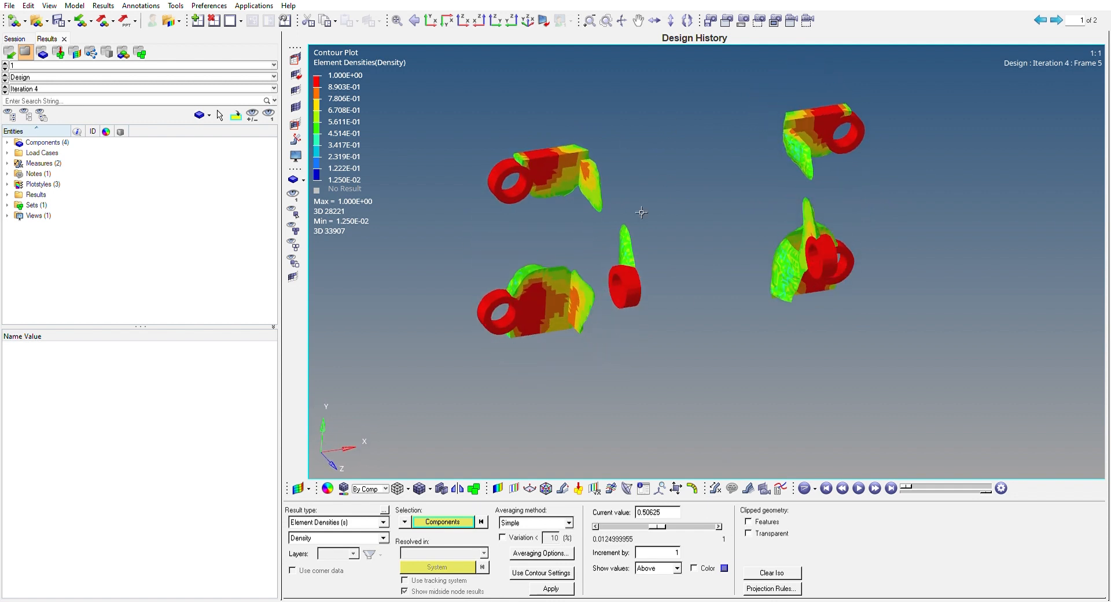
left_click(789, 569)
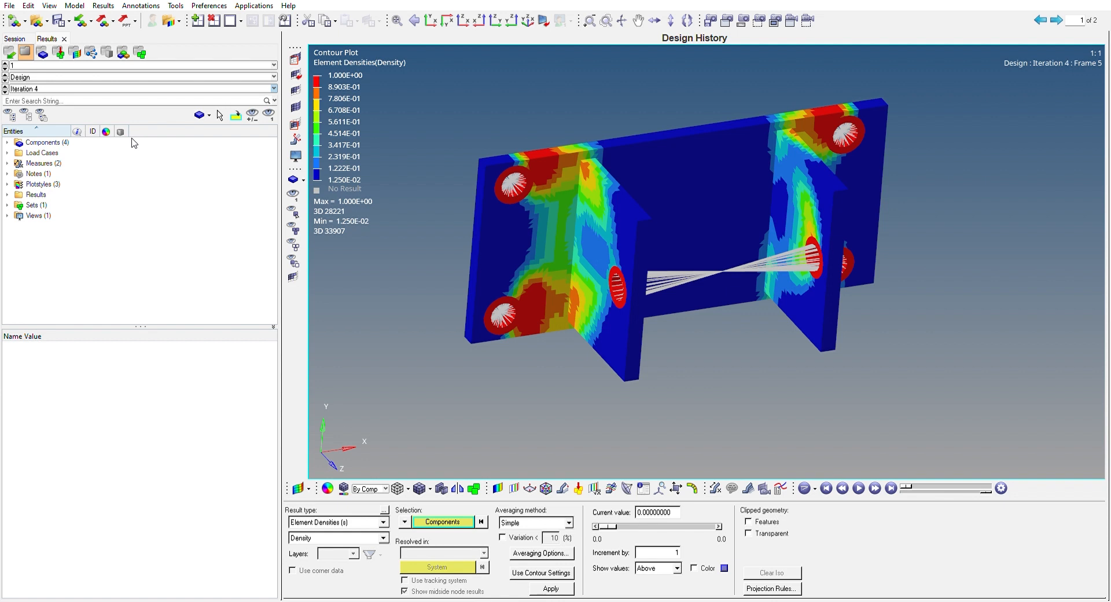
- Switch the results to iteration 24 and apply an iso plot of its element densities, showing values above 0.50625
left_click(97, 126)
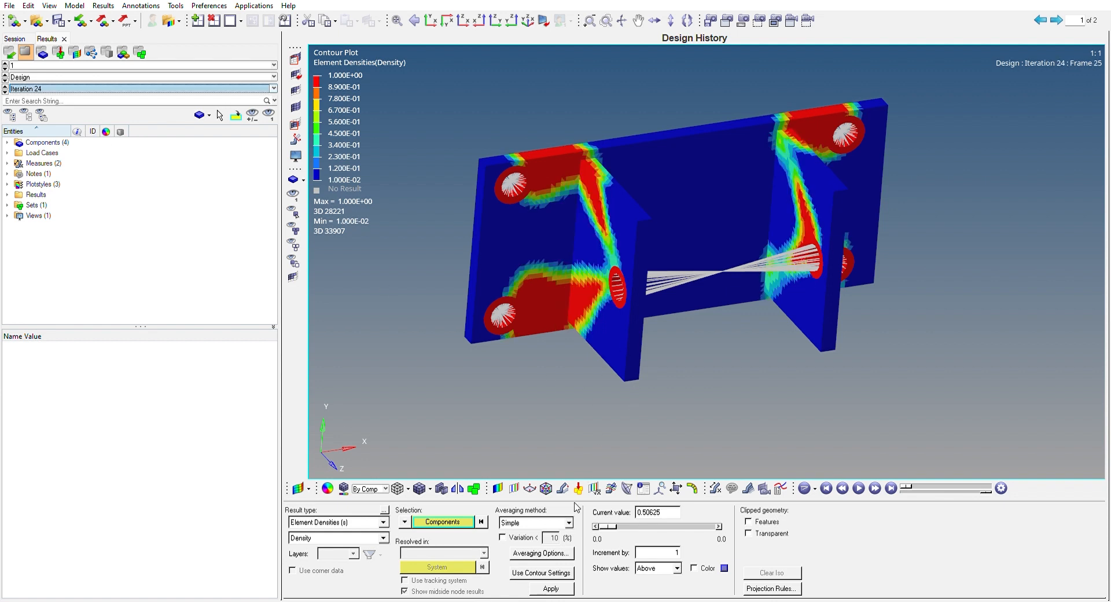
left_click(510, 484)
left_click(557, 587)
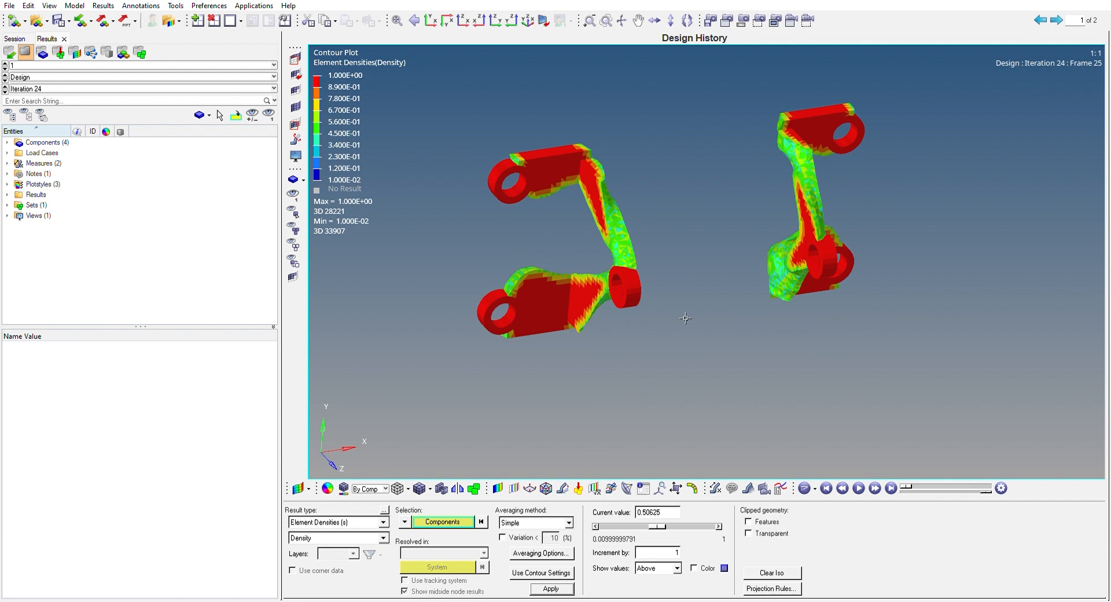
left_click_drag(613, 344, 634, 217, "ctrl")
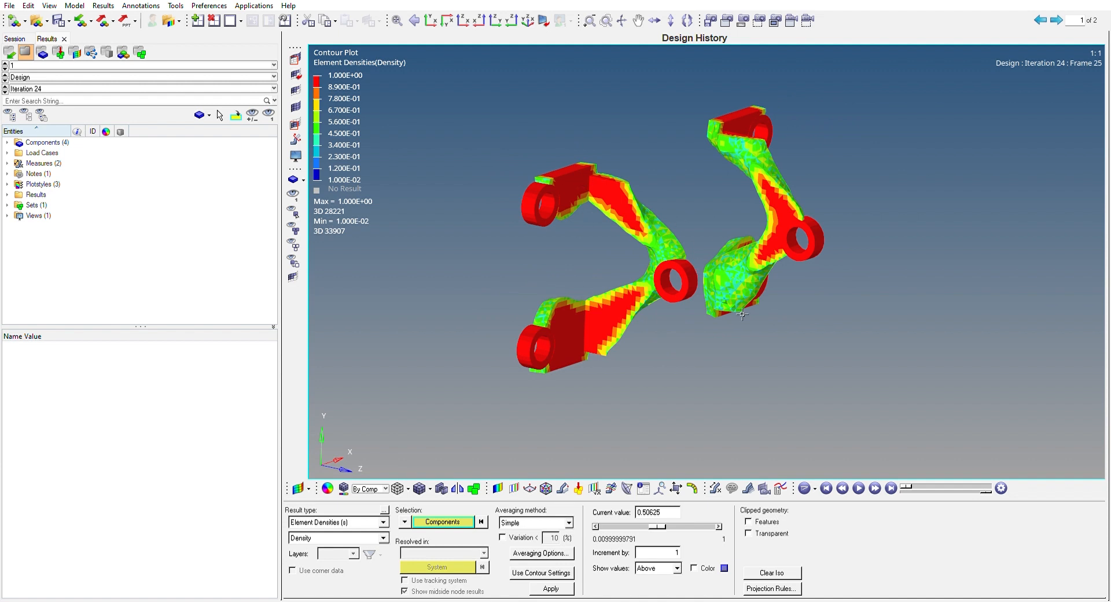
left_click_drag(773, 327, 711, 320, "ctrl")
- Switch the iso plot to iteration 28 and inspect the optimized bracket shape from several angles
left_click(45, 87)
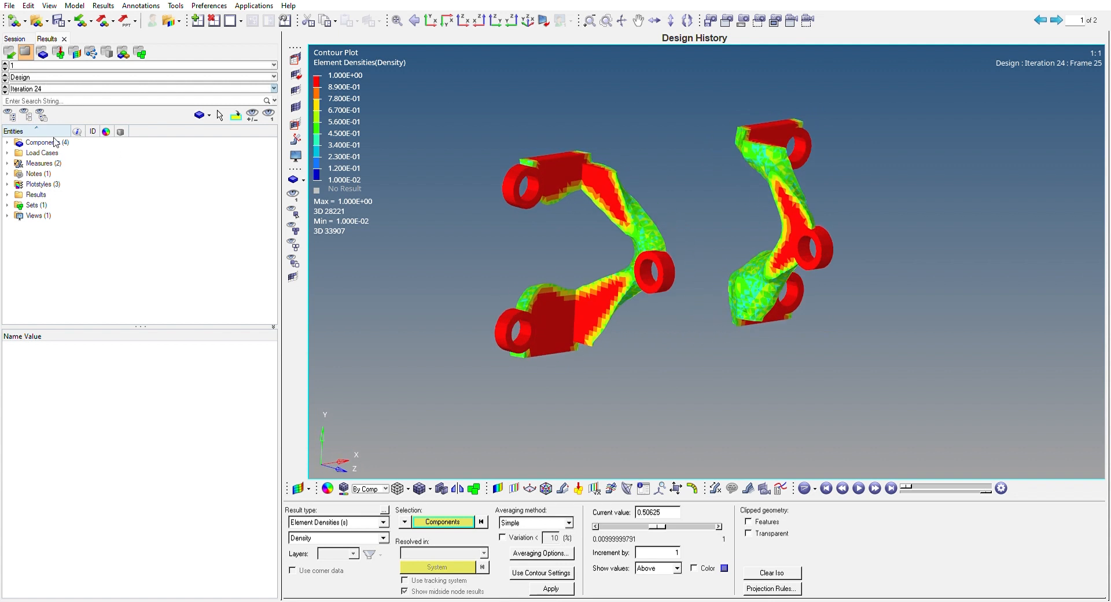
left_click(56, 161)
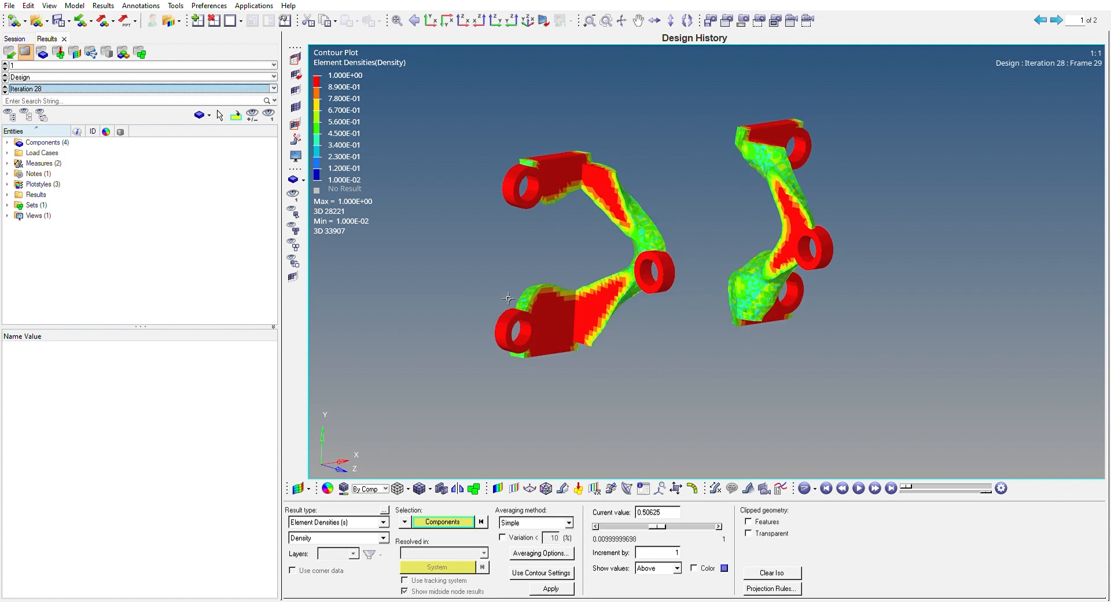
mouse_move(600, 184)
left_mouse_down("ctrl")
mouse_move(625, 171)
mouse_move(607, 303)
mouse_move(566, 221)
mouse_move(633, 192)
mouse_move(677, 232)
mouse_move(627, 252)
mouse_move(625, 200)
mouse_move(732, 241)
mouse_move(662, 275)
mouse_move(694, 324)
mouse_move(691, 385)
mouse_move(631, 365)
mouse_move(743, 253)
mouse_move(760, 281)
mouse_move(807, 291)
left_mouse_up("ctrl")
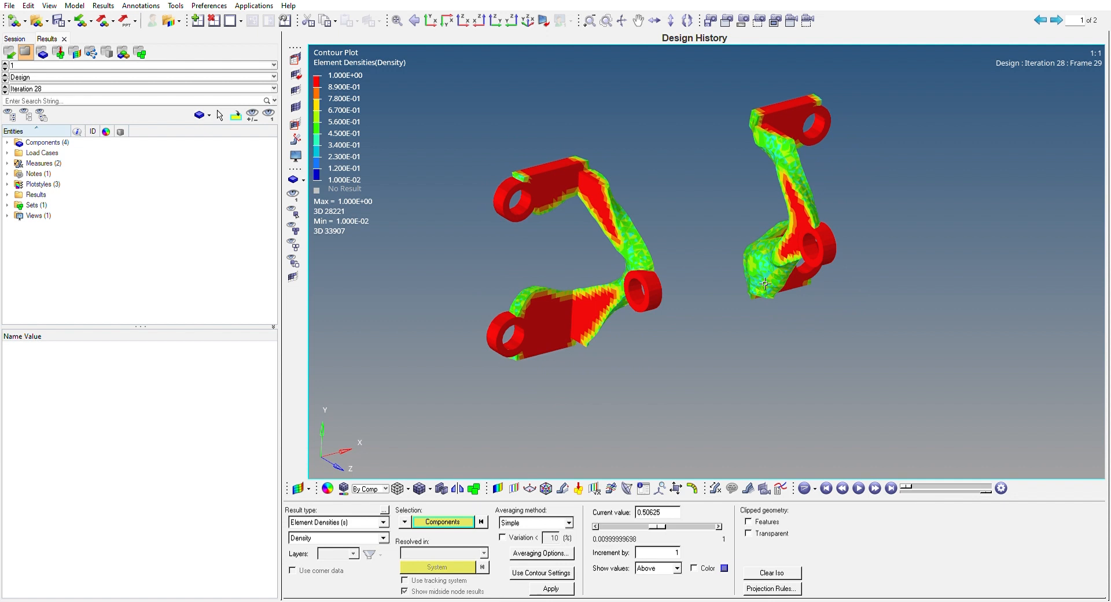
left_click_drag(764, 283, 815, 189, "ctrl")
left_click_drag(620, 396, 652, 373, "ctrl")
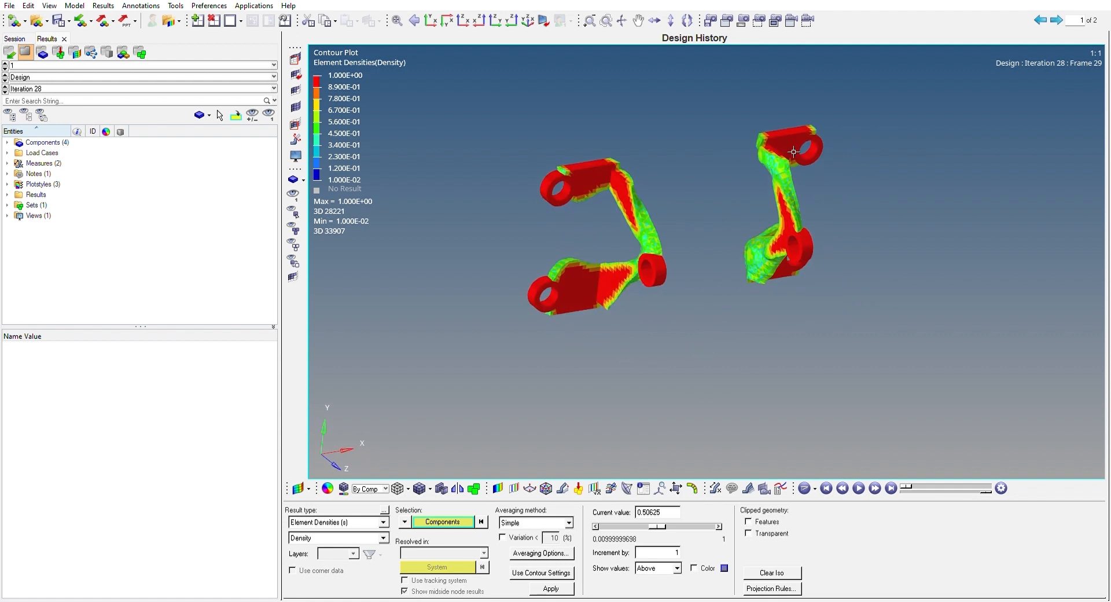
left_click_drag(810, 101, 768, 84, "ctrl")
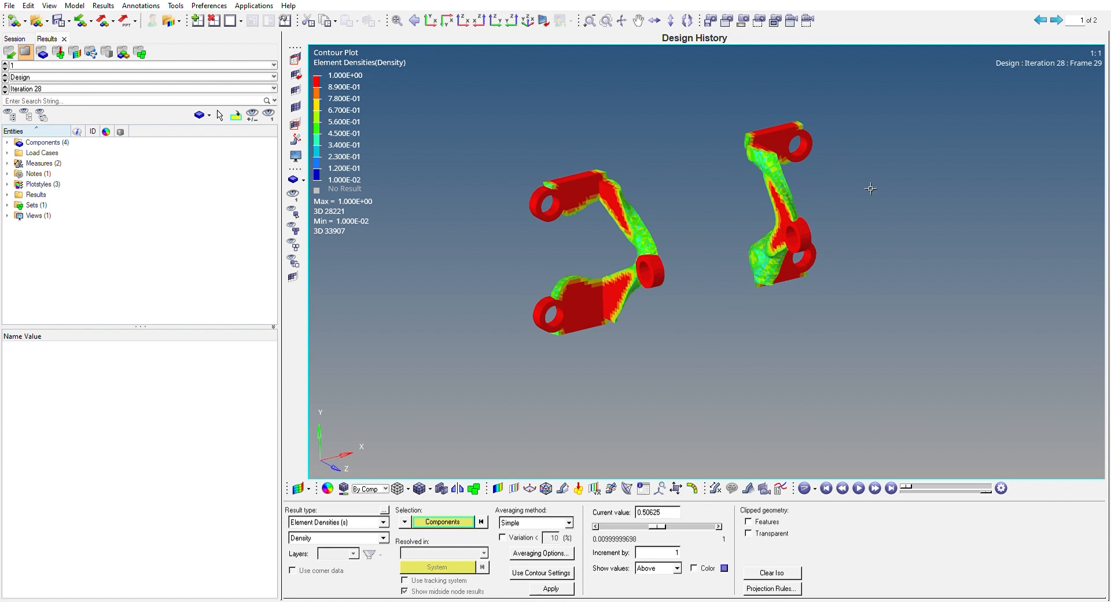